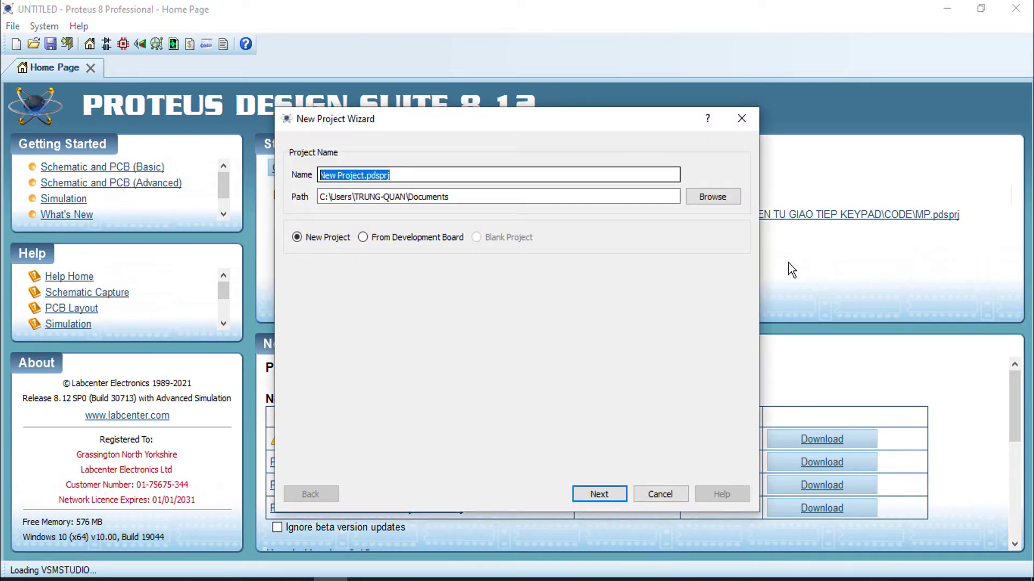
Step: Name the new project Simulation and set its save location to the Desktop folder 02-Blin Led With Button
text(Si)
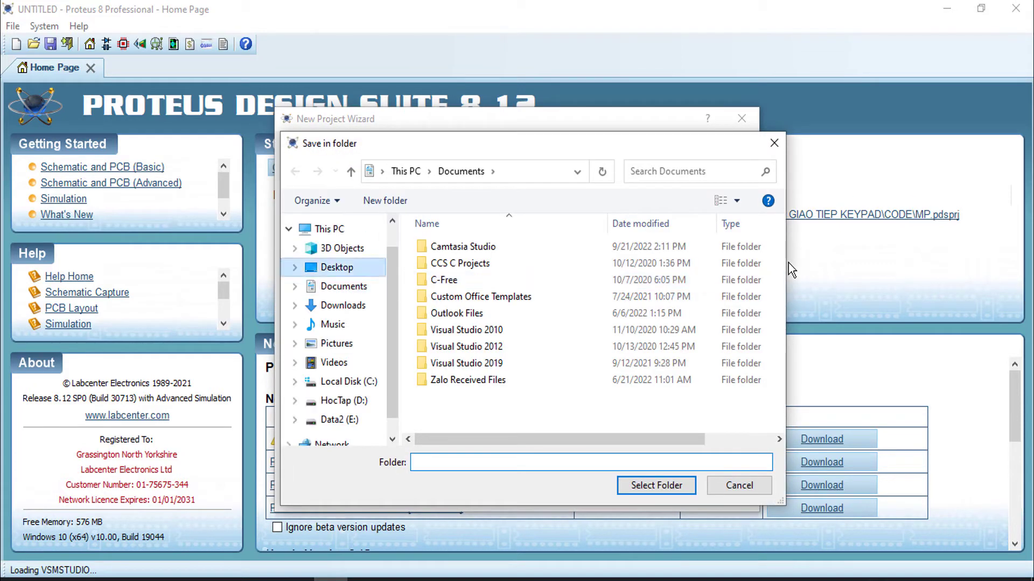
key(Down)
key(Return)
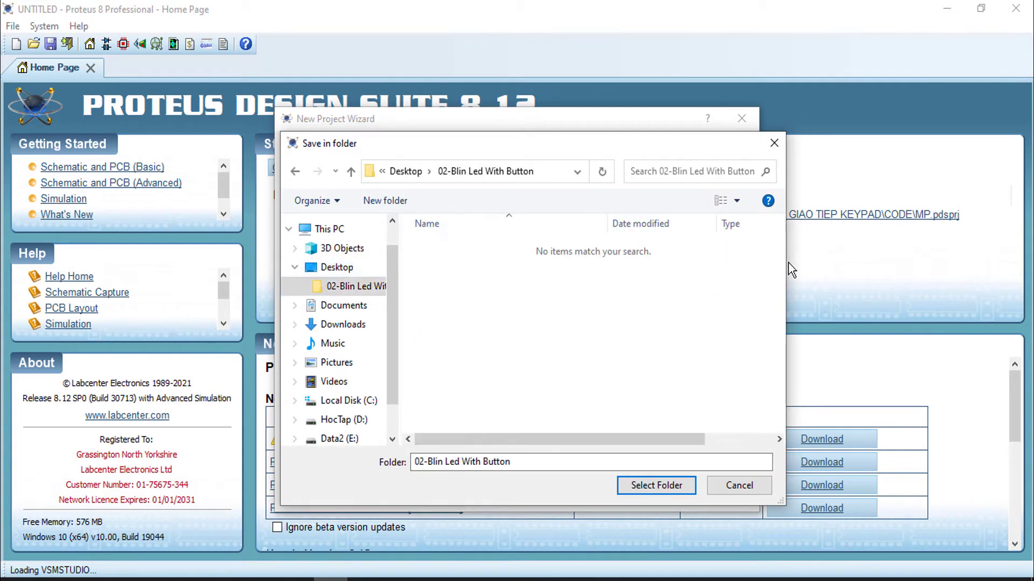
key(Return)
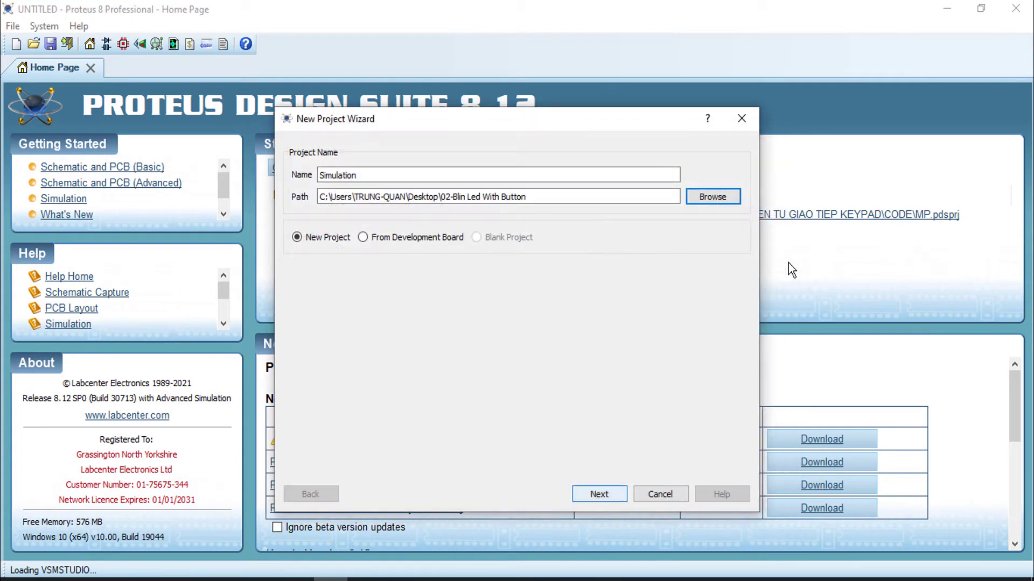
Step: Accept the remaining project wizard settings with No Firmware Project and create the schematic project
key(Return)
key(Return)
key(Return)
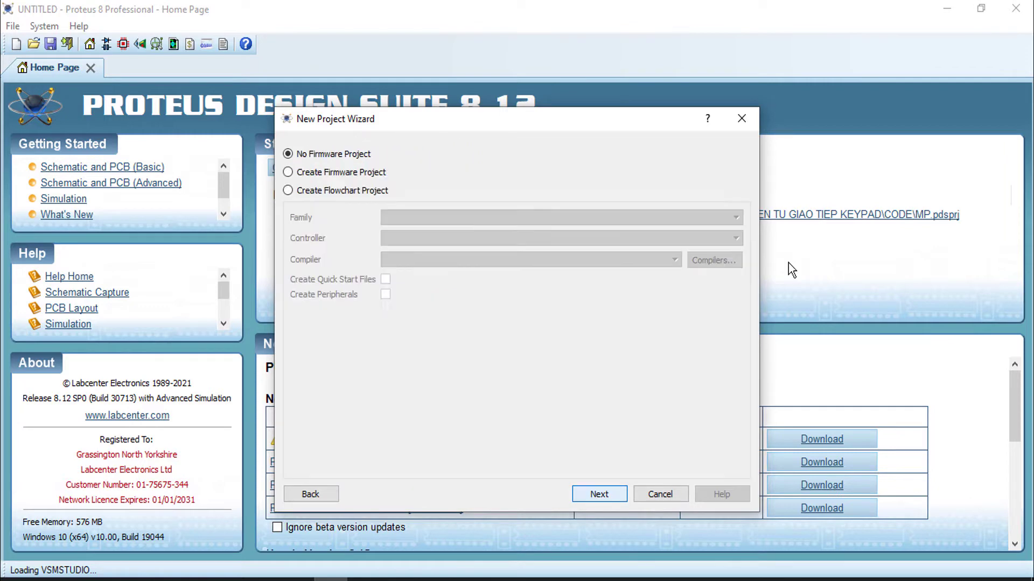
key(Return)
key(Return)
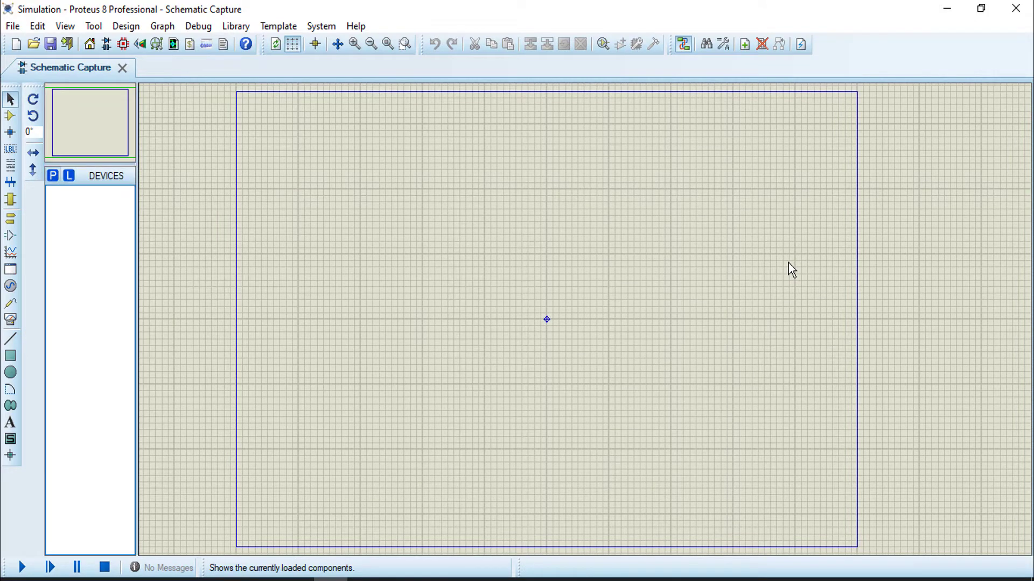
Step: Find the PIC12F675 microcontroller in the parts library and add it to the device list
text(p)
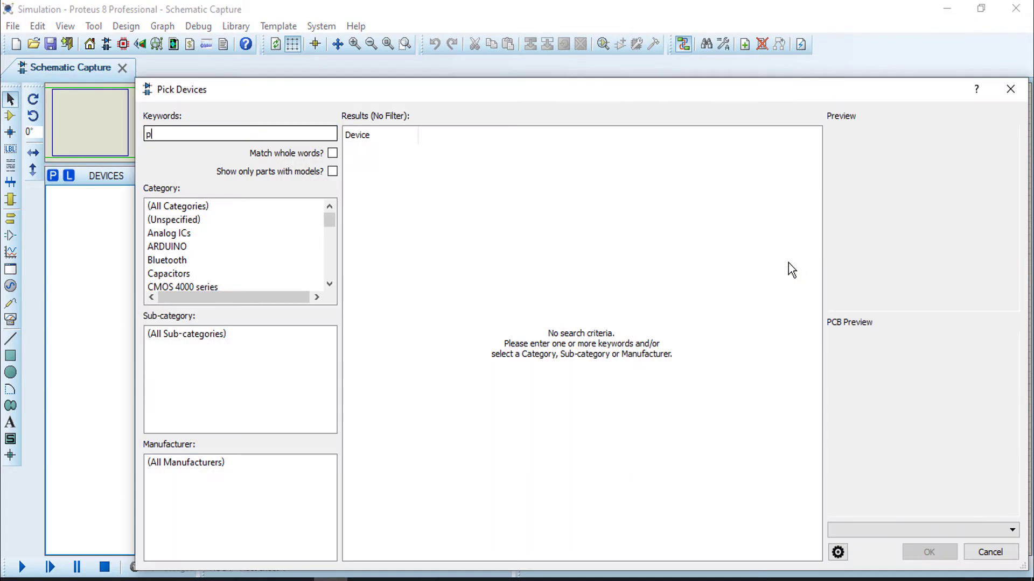
text(ic12f6)
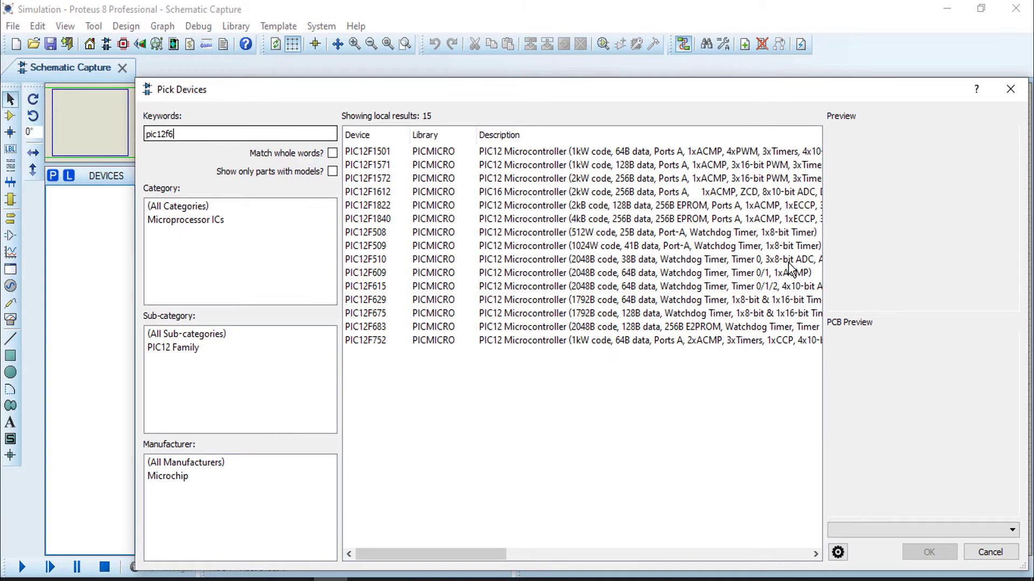
text(75)
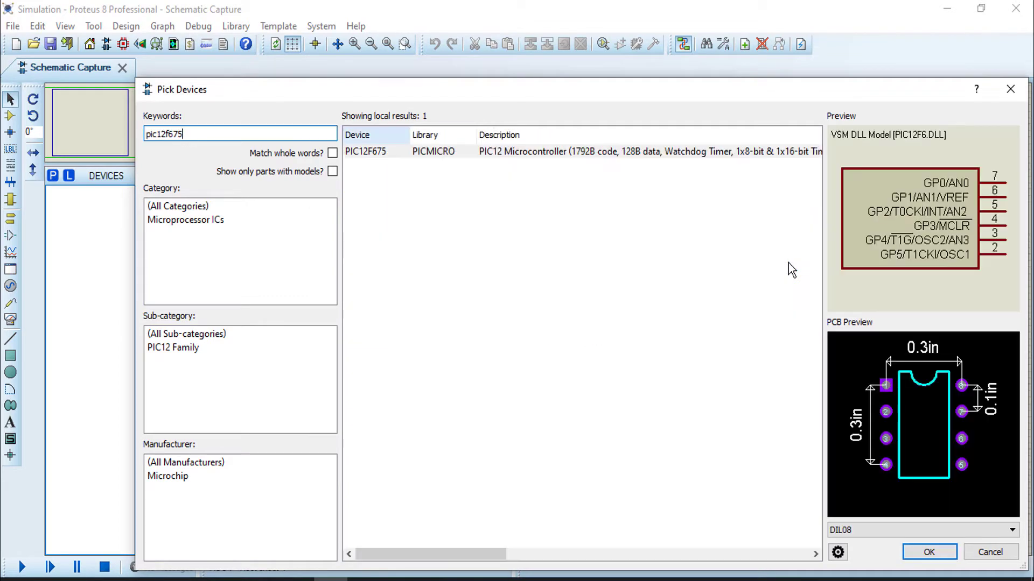
key(Return)
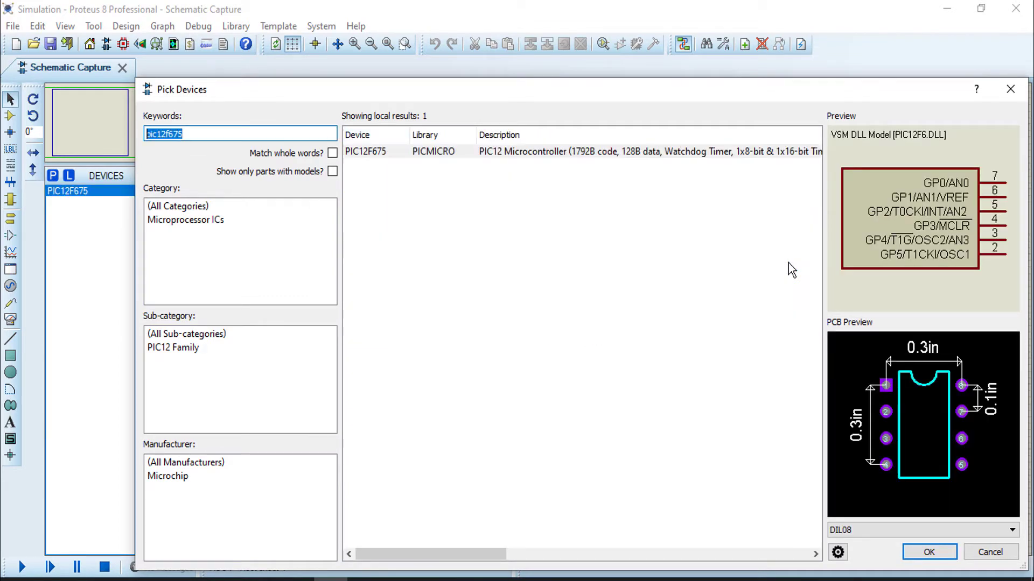
Step: Add the animated LED-GREEN and the SPST push BUTTON from the parts library to the device list
text(led-)
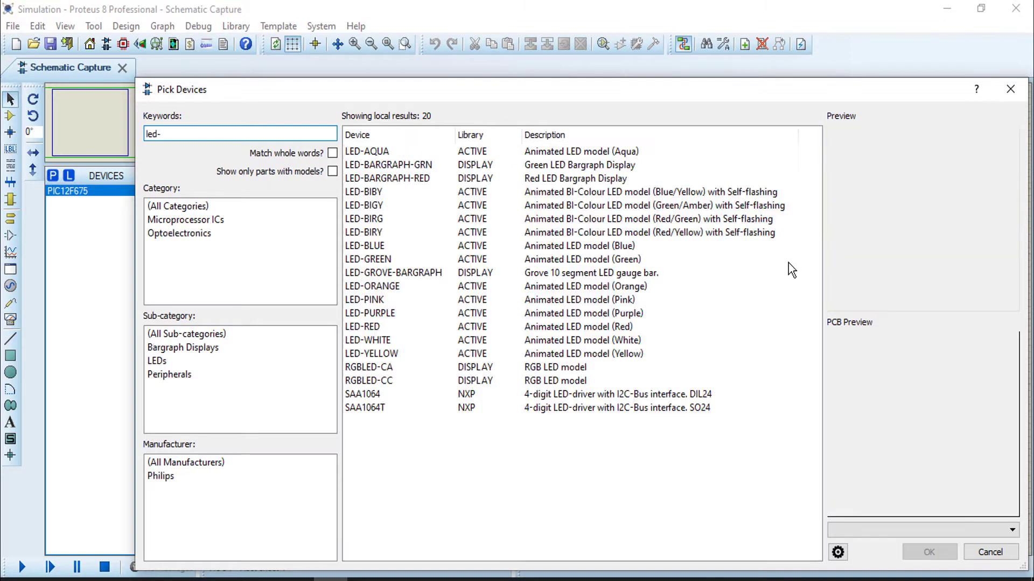
click(788, 262)
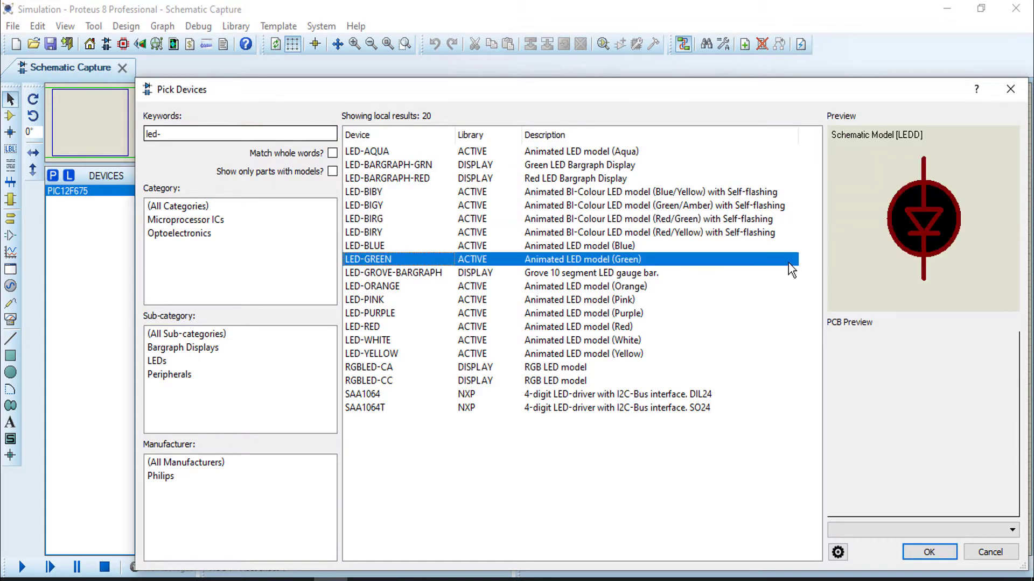
double_click(788, 263)
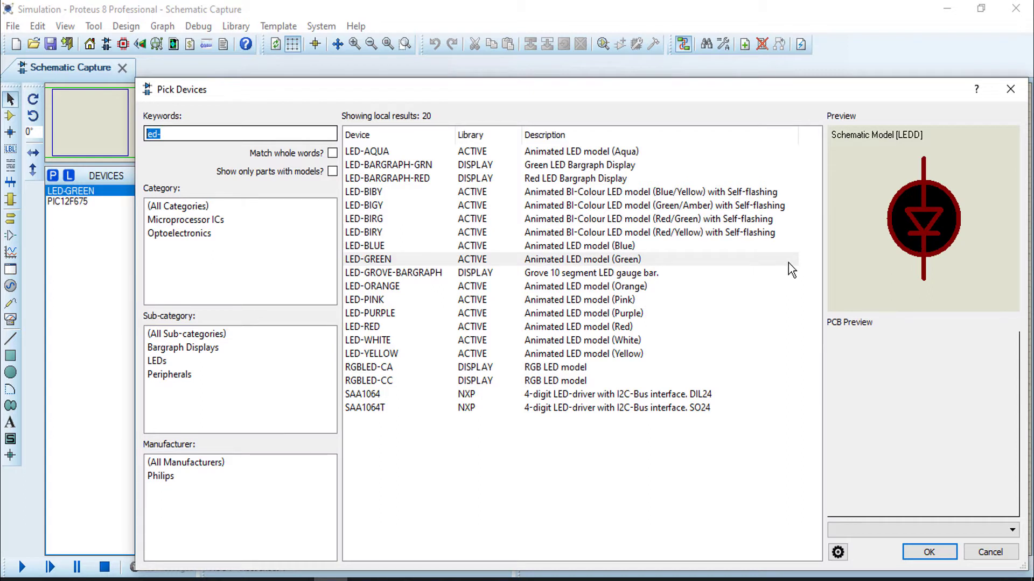
text(button)
key(Return)
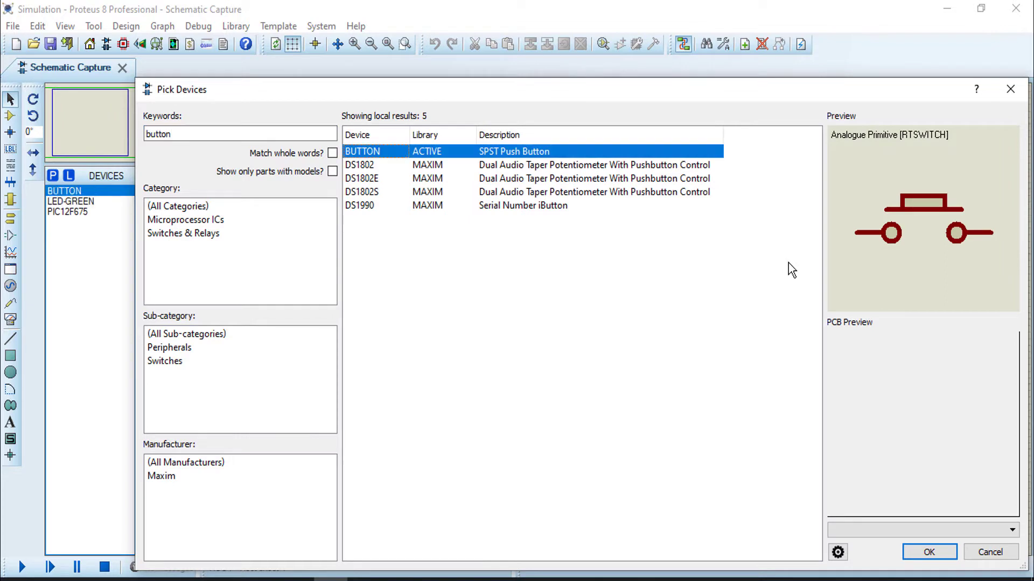
Step: Search the library for "resis" and add the 10K 0.6W resistor MINRES10K to the device list
text(res)
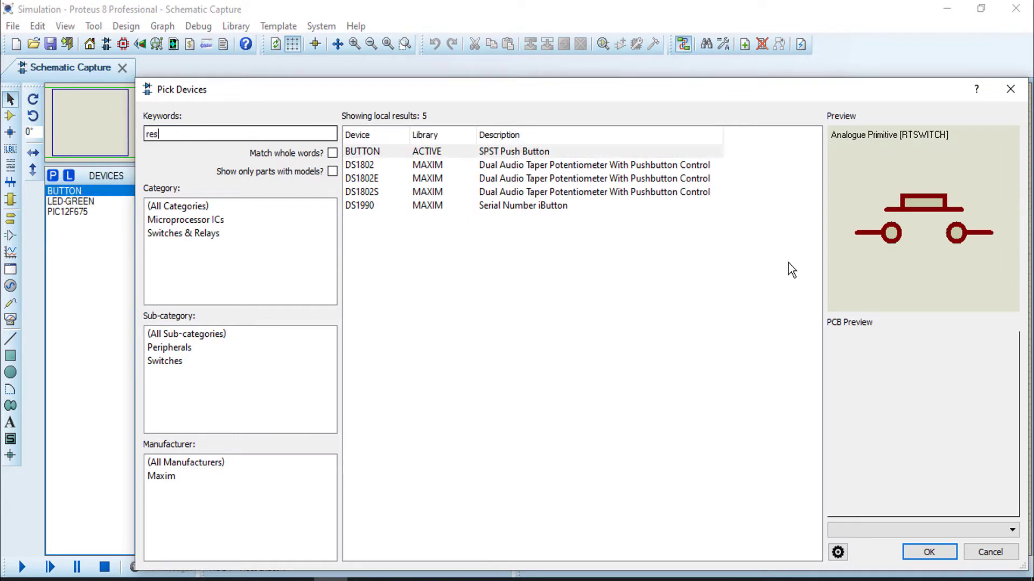
text(is)
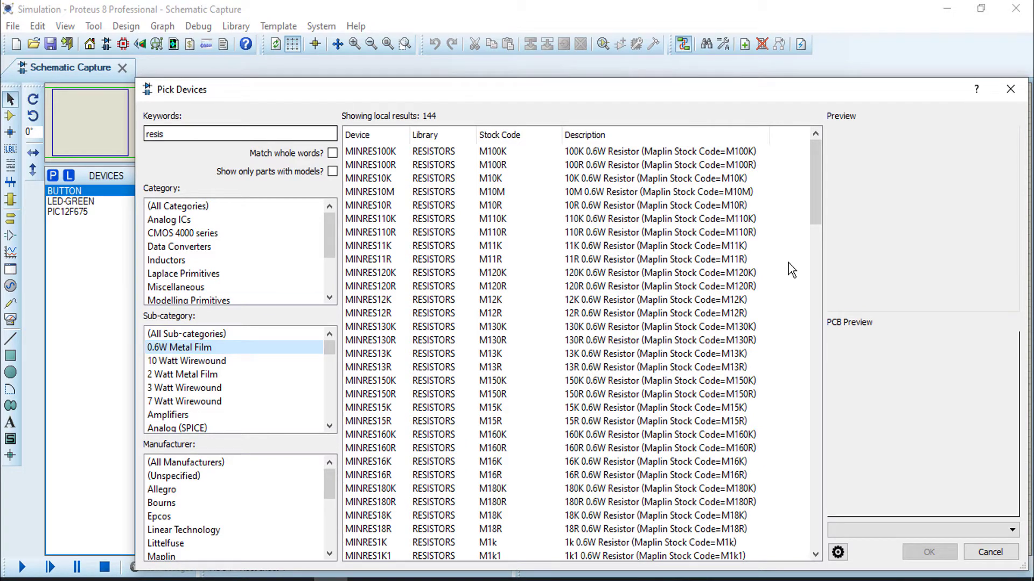
double_click(371, 179)
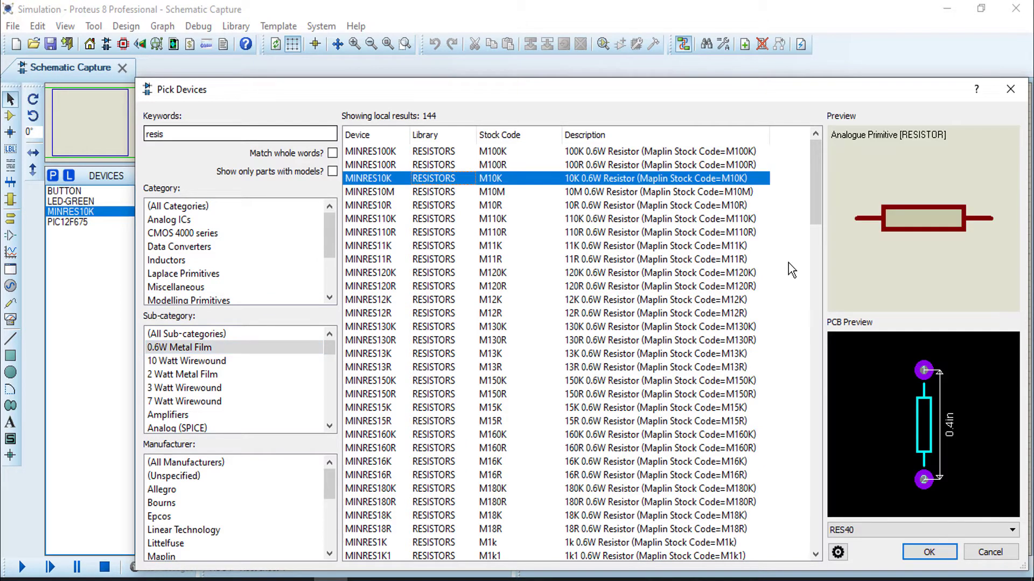
Step: Search for "capa", add the generic polarized capacitor CAP-POL to the device list, and close the part picker
drag(164, 134, 146, 134)
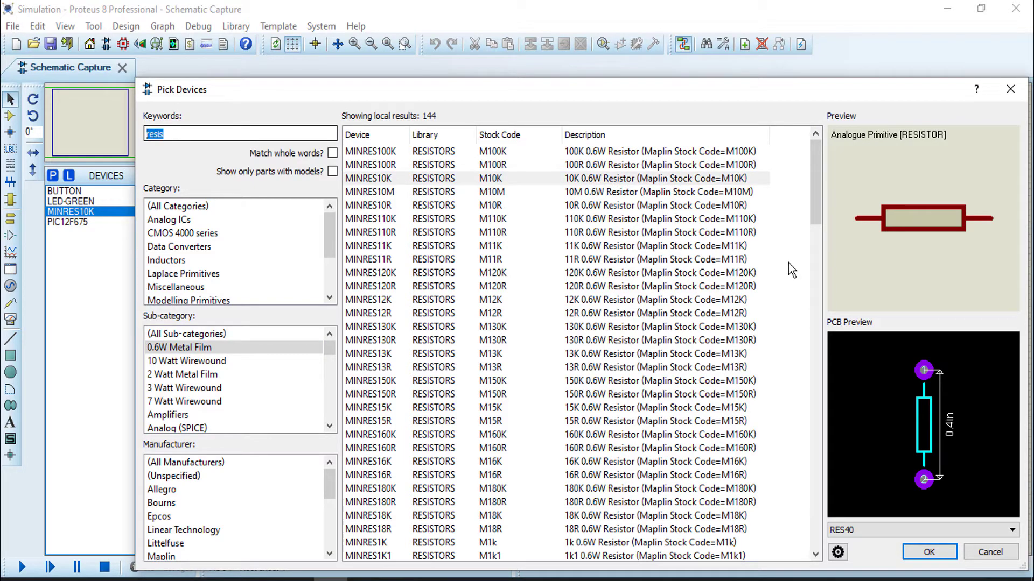
text(capa)
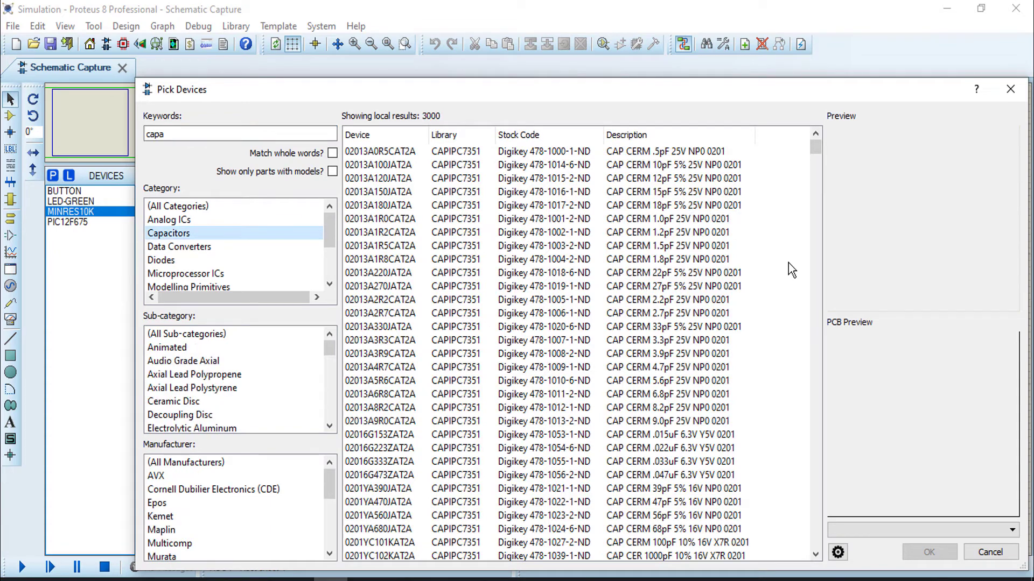
scroll(233, 360, down, 1)
click(233, 401)
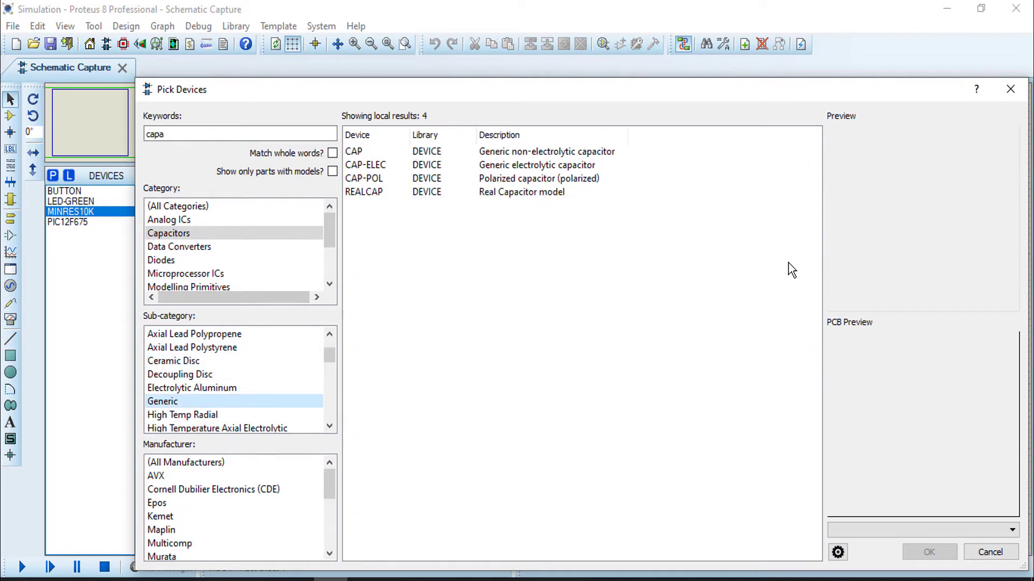
click(442, 165)
key(Down)
key(Return)
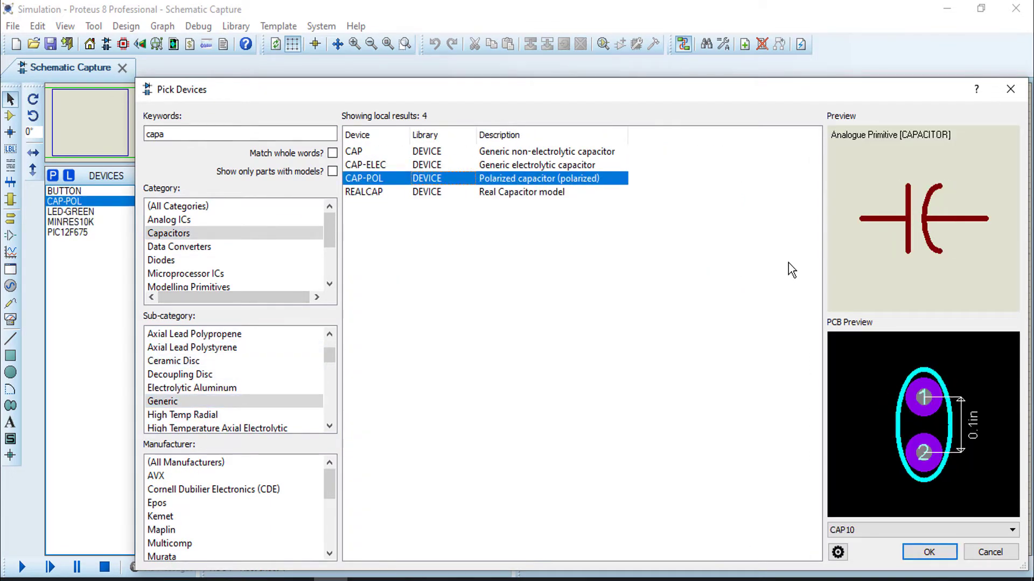
click(1009, 89)
Step: Place the PIC12F675 on the schematic sheet, to the left of the sheet's origin
click(67, 232)
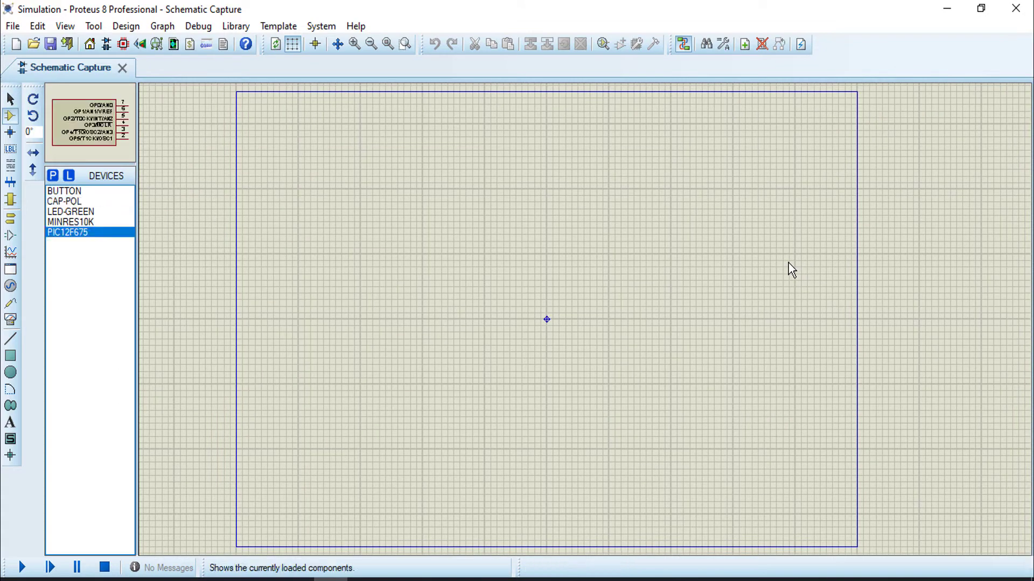
click(397, 280)
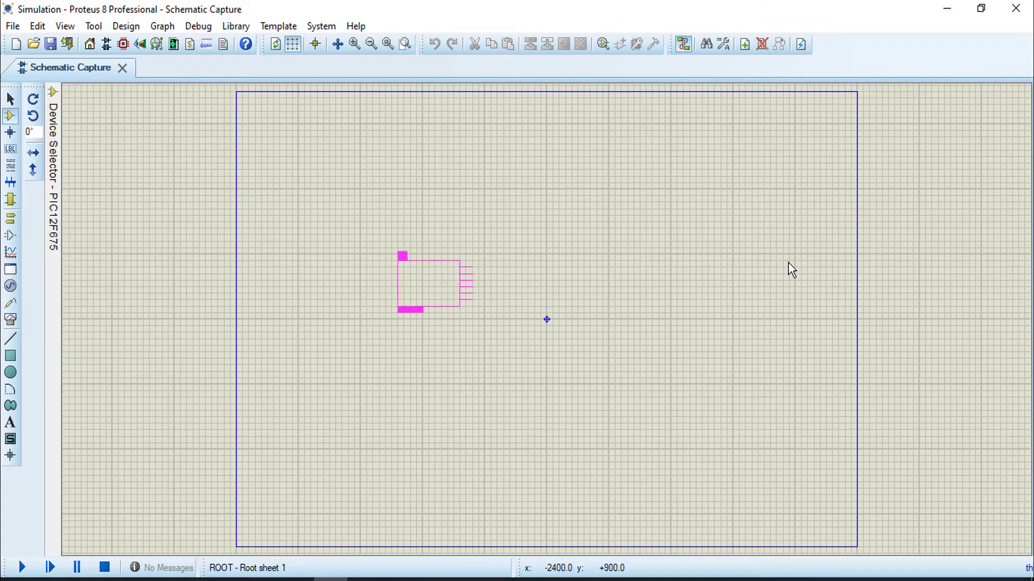
click(429, 295)
scroll(466, 326, up, 2)
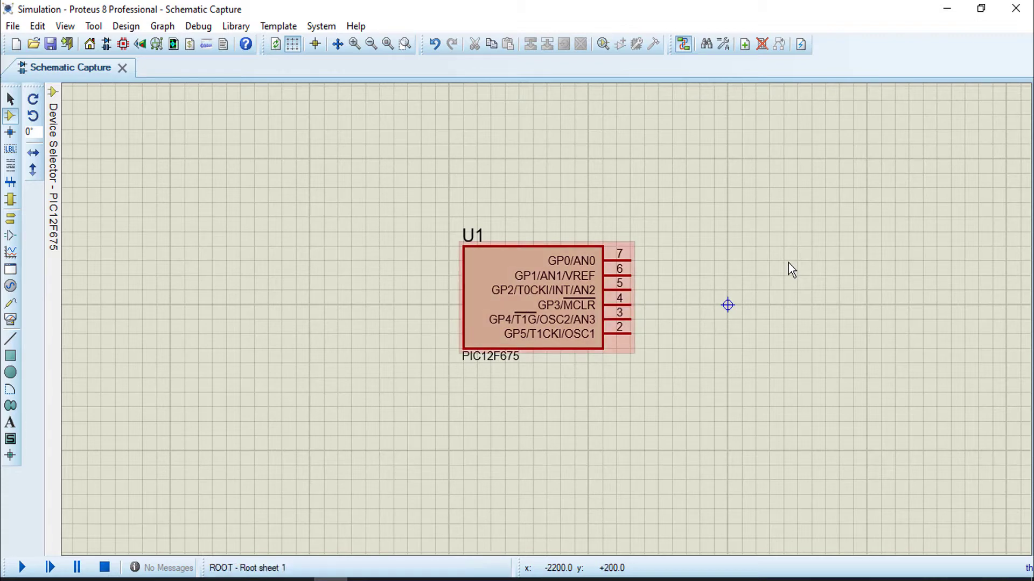
Step: Place a push button rotated 90° to the left of the PIC12F675
mouse_move(53, 233)
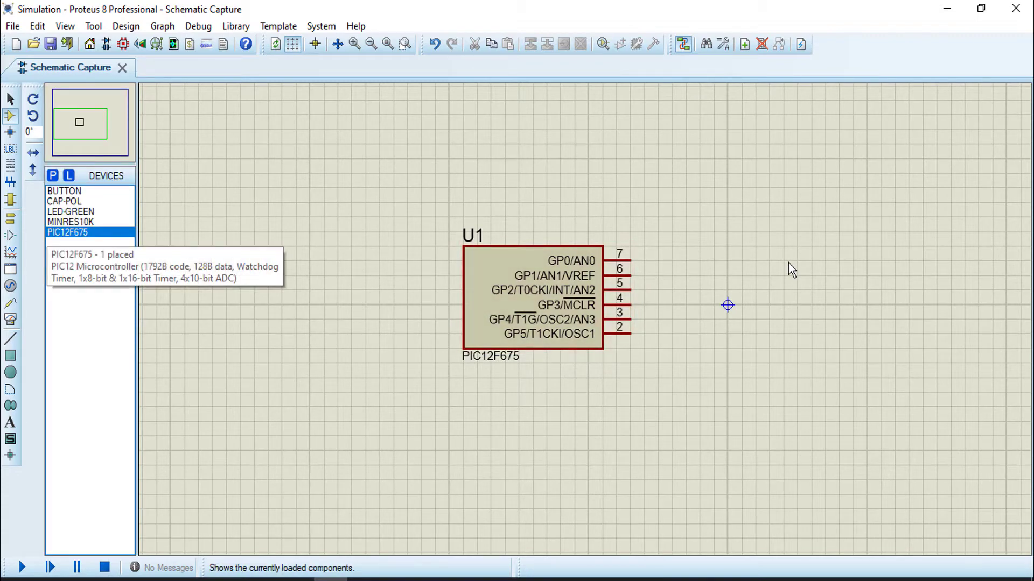
click(64, 191)
click(309, 275)
key(KP_Add)
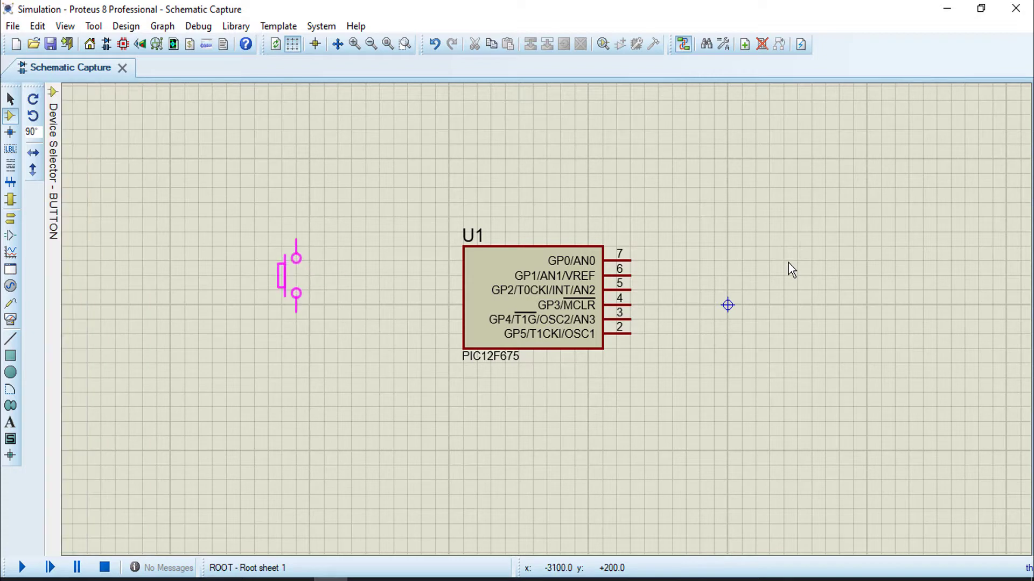
click(275, 319)
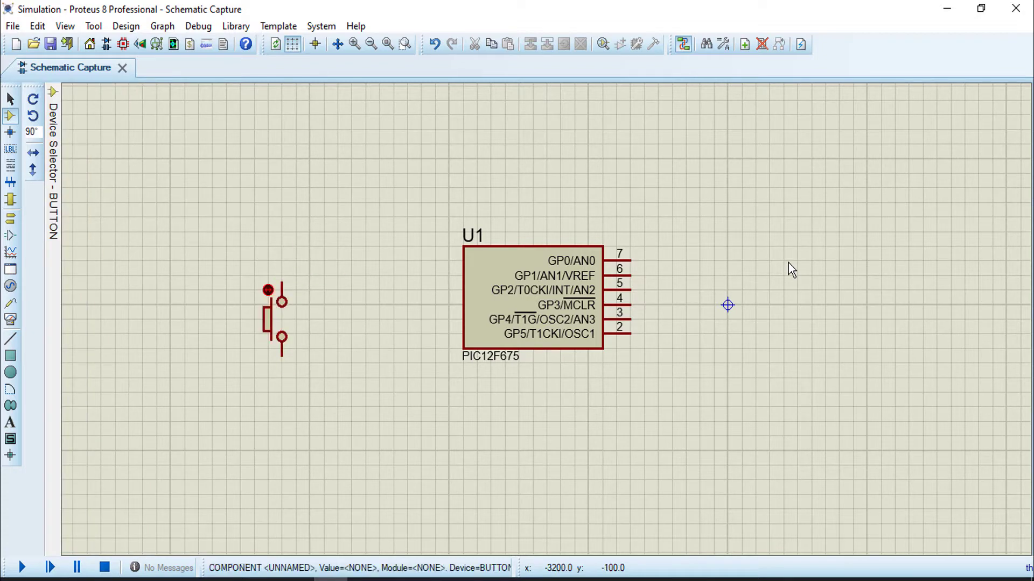
Step: Place the MINRES10K resistor vertically between the button and microcontroller, and wire its lower pin to the button's upper pin
mouse_move(53, 205)
click(71, 222)
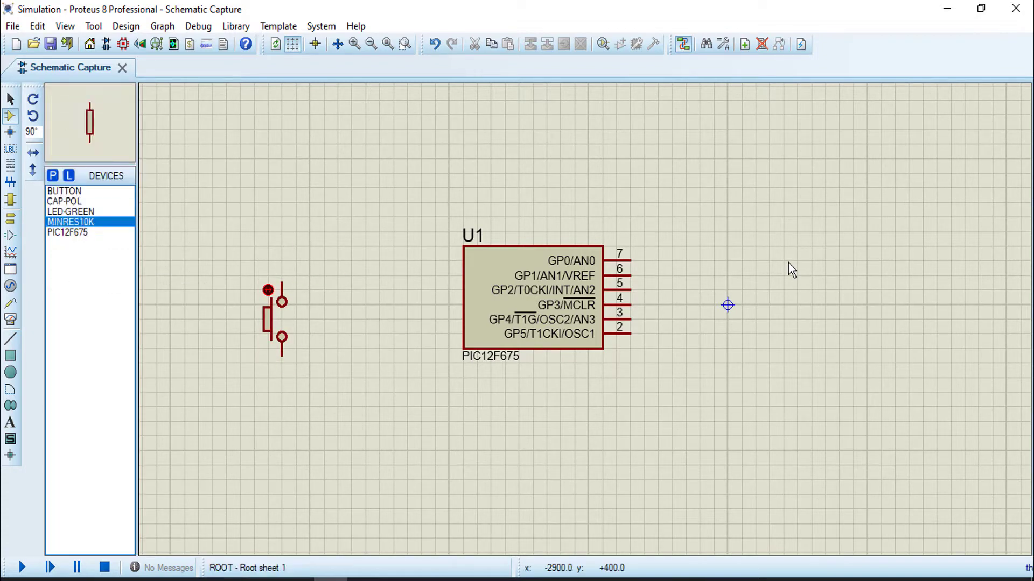
click(365, 245)
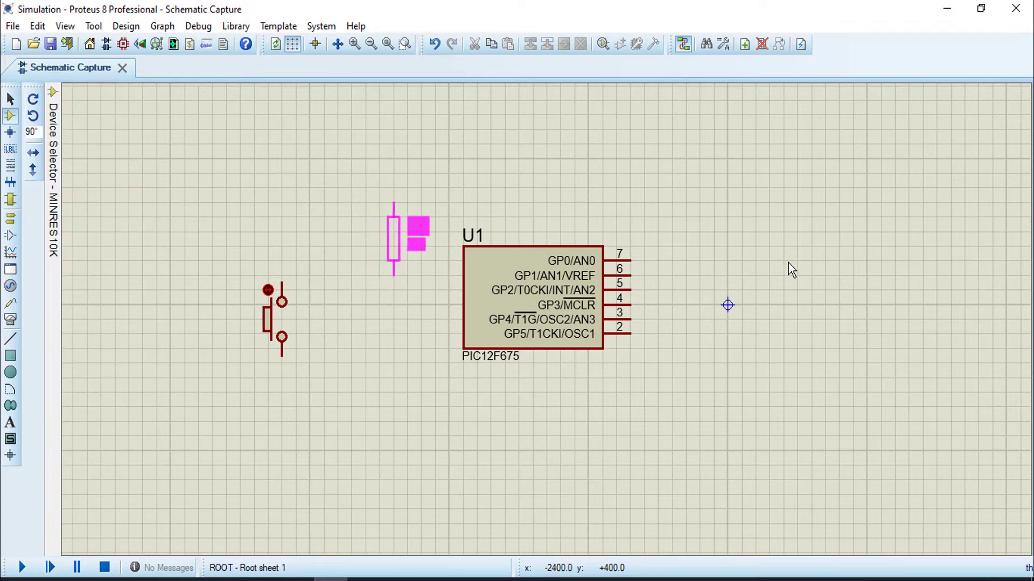
click(379, 240)
click(379, 276)
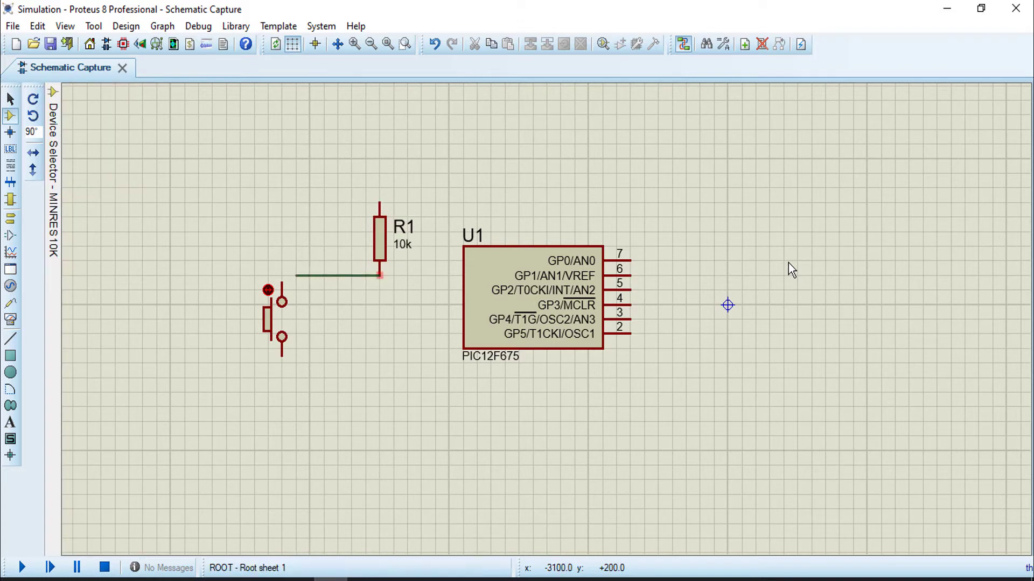
click(281, 283)
Step: Place the CAP-POL capacitor rotated to 270° directly below resistor R1
mouse_move(53, 236)
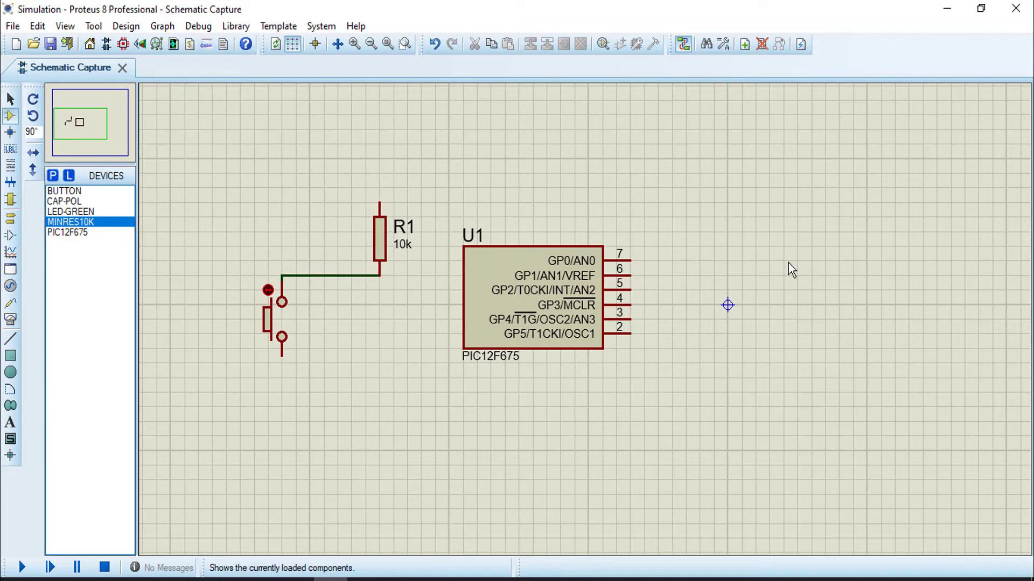
click(64, 201)
click(366, 333)
key(KP_Add)
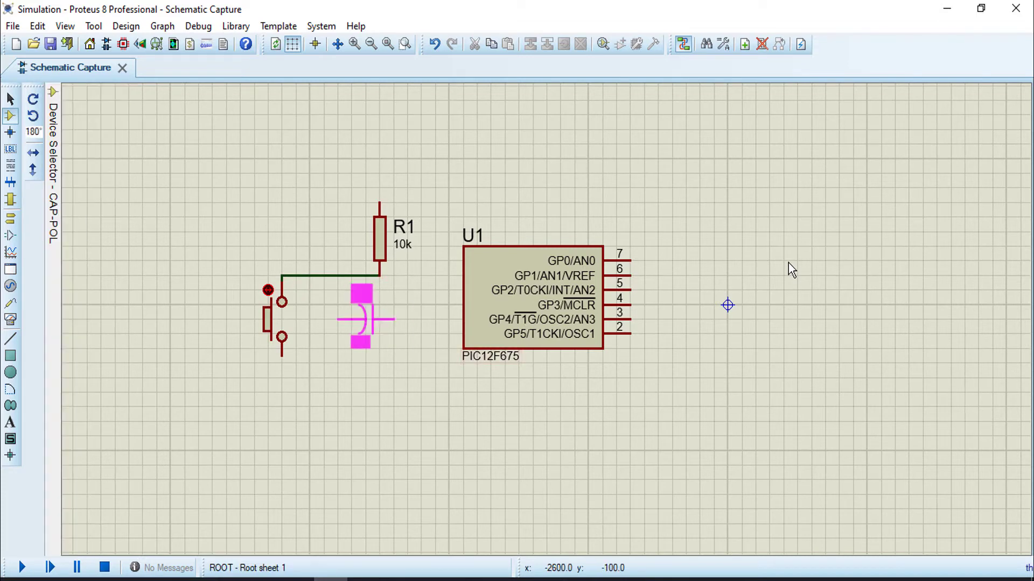
key(KP_Add)
click(380, 321)
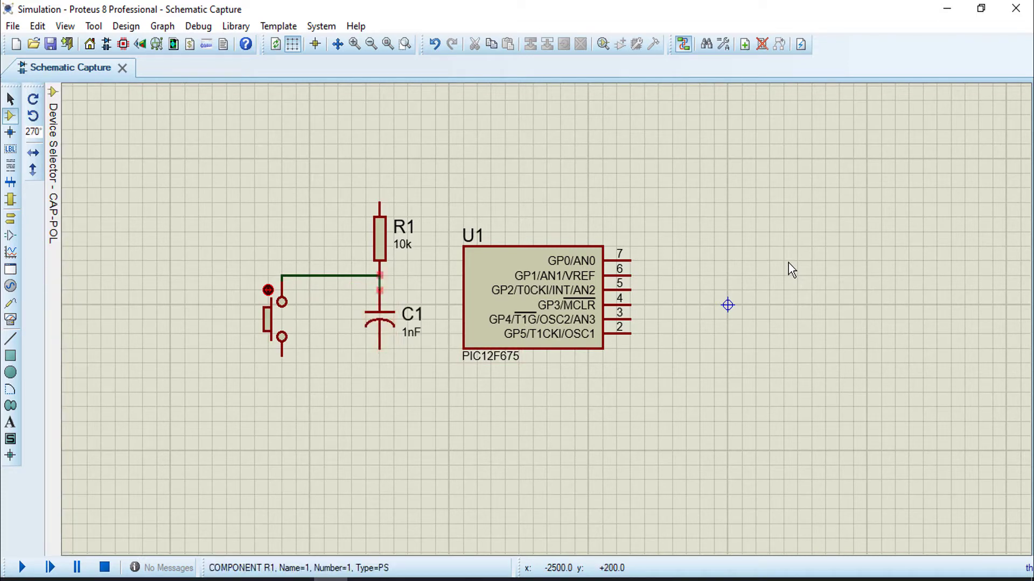
Step: Wire the capacitor's upper pin to R1's lower pin and its lower pin to the button's lower pin
click(379, 276)
click(380, 349)
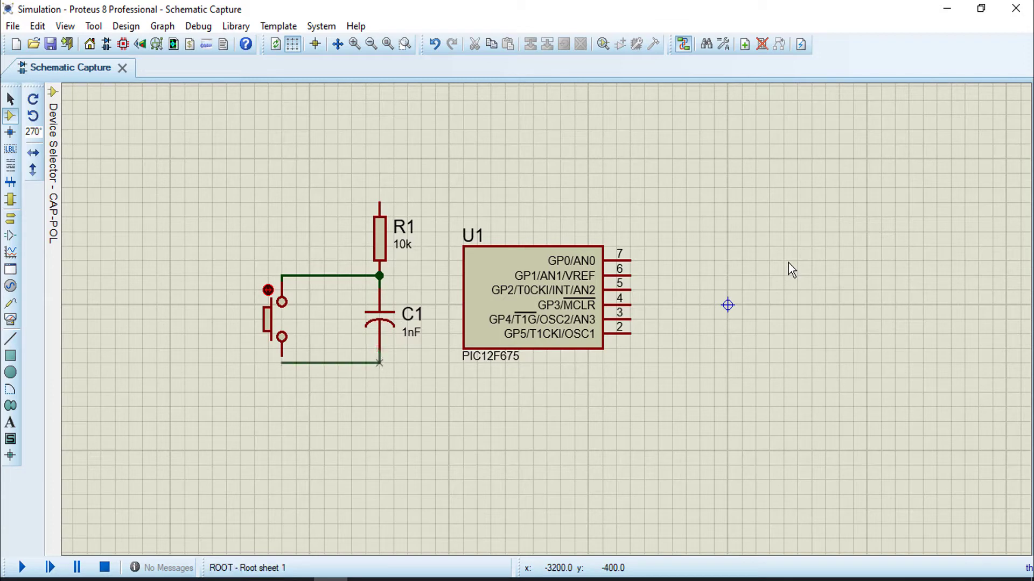
click(281, 356)
Step: Set the capacitance of C1 to 0.1uF
double_click(379, 320)
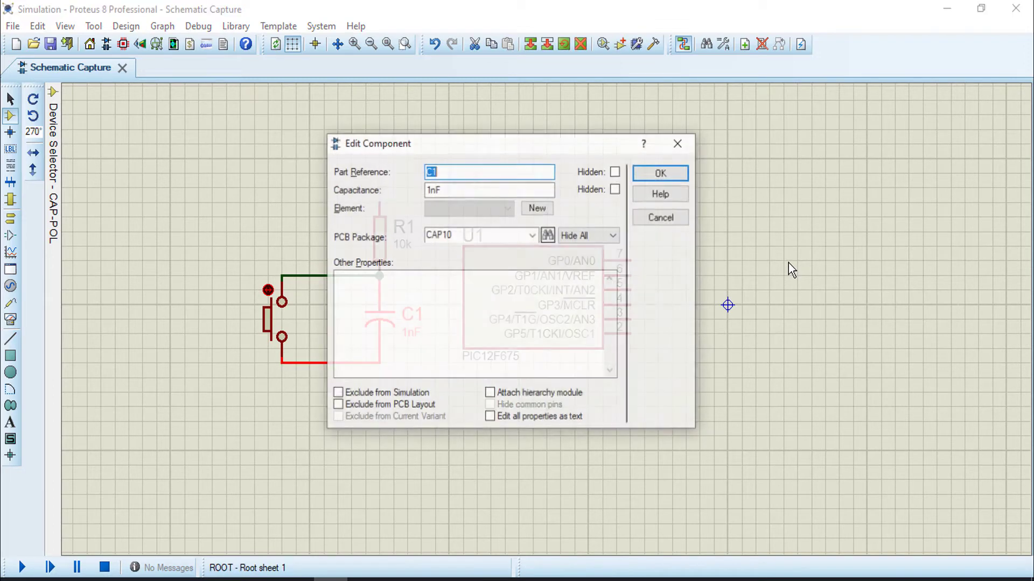
key(Tab)
text(0)
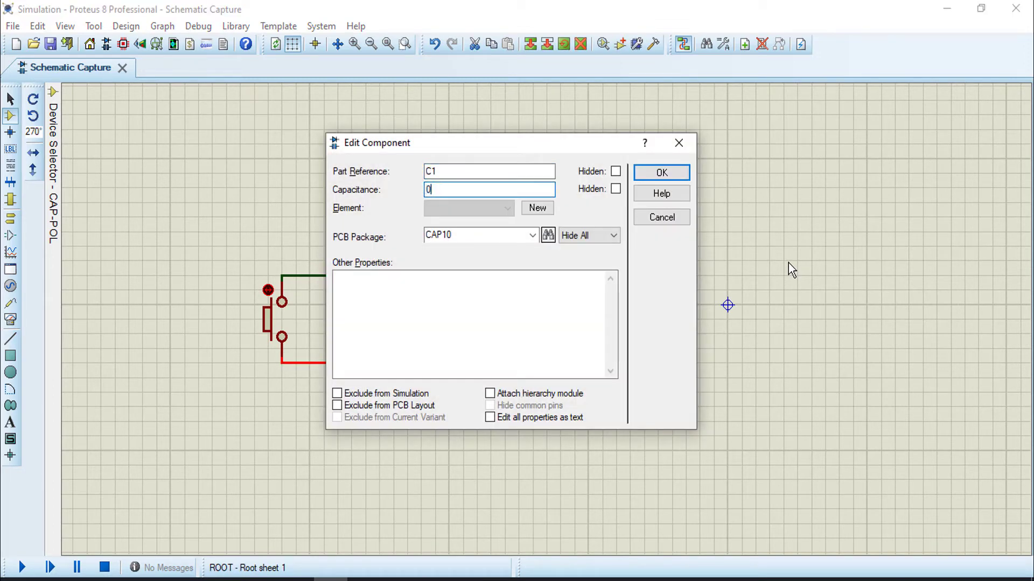
text(.1uF)
key(Return)
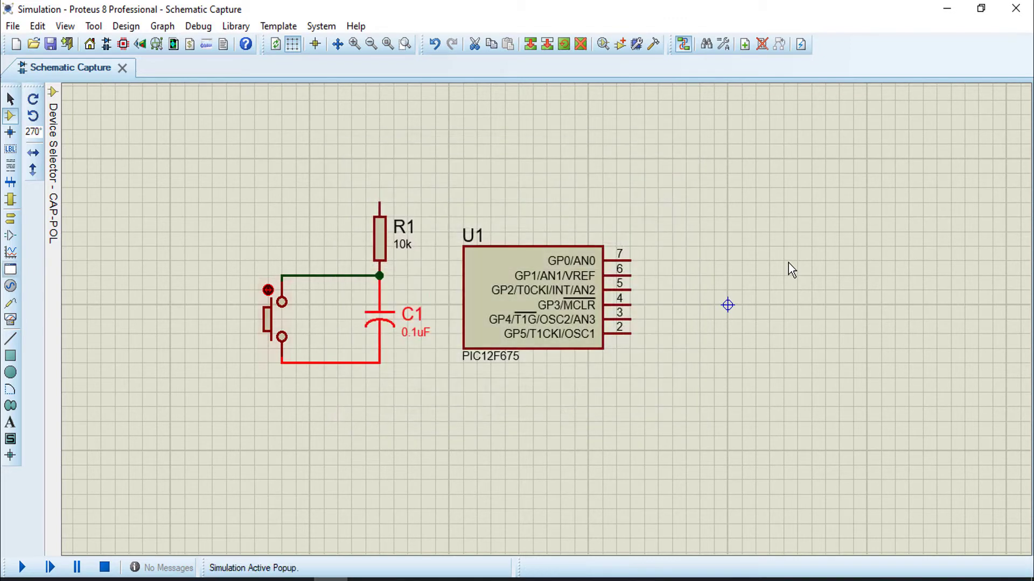
Step: Place a GROUND terminal below capacitor C1 and connect it to the capacitor's lower pin
click(11, 218)
click(64, 243)
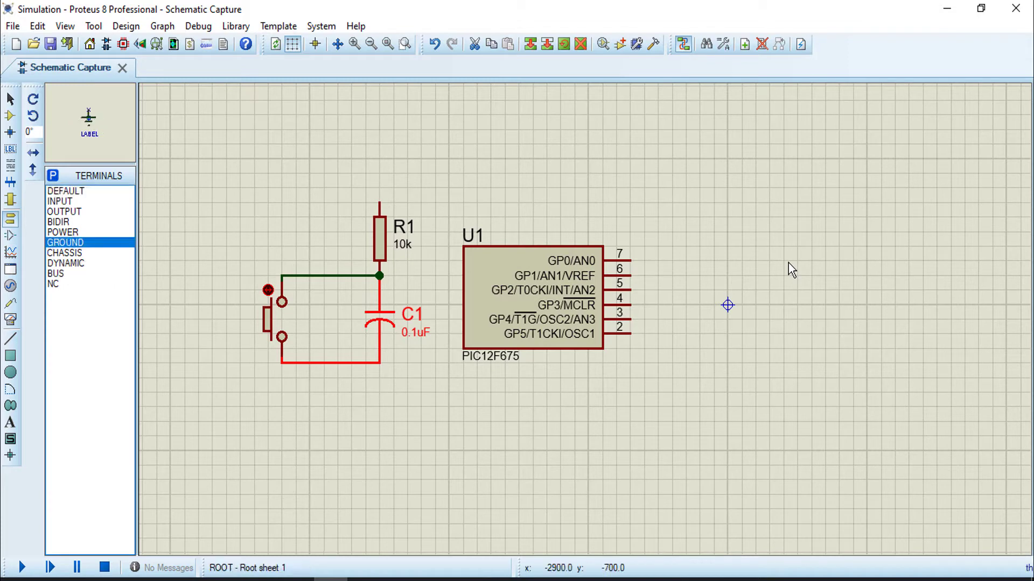
click(380, 377)
click(380, 363)
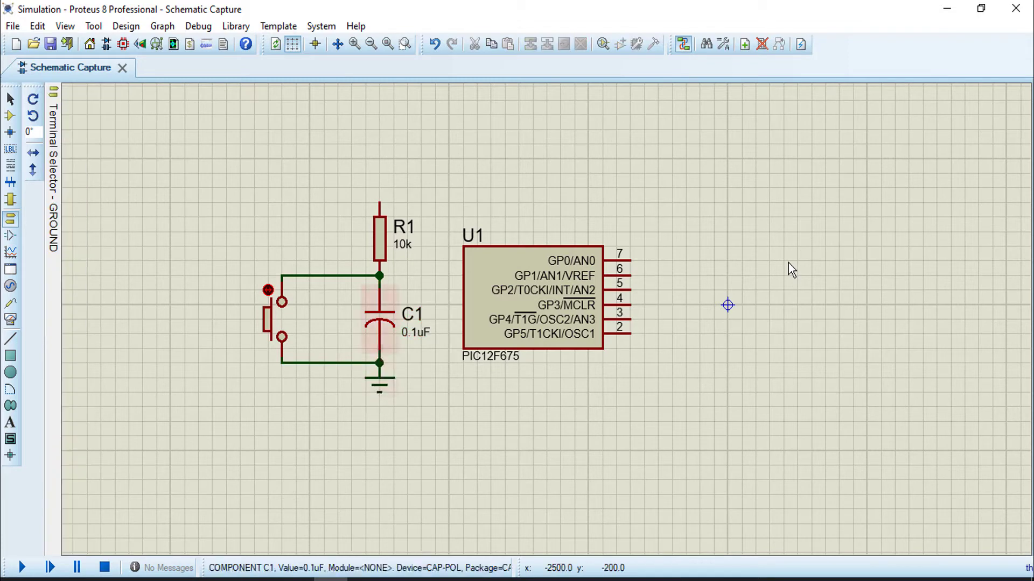
Step: Place a POWER terminal above resistor R1, connected to its upper pin
click(63, 232)
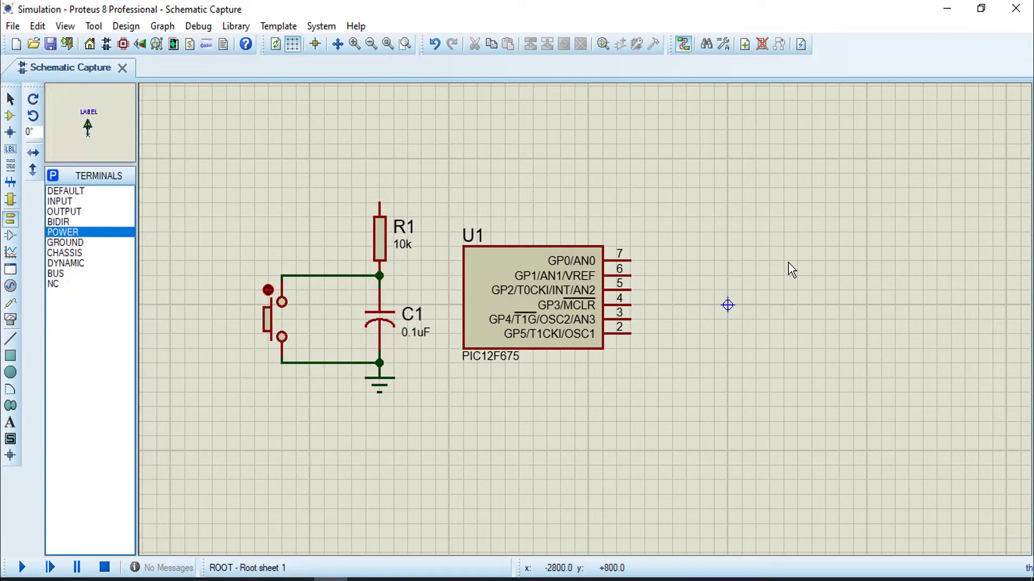
click(379, 203)
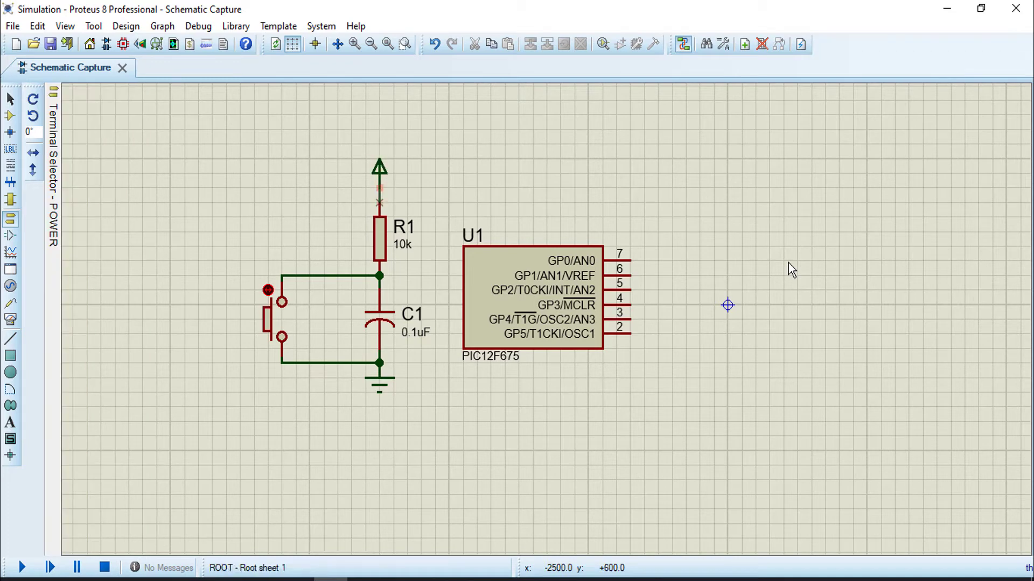
key(Escape)
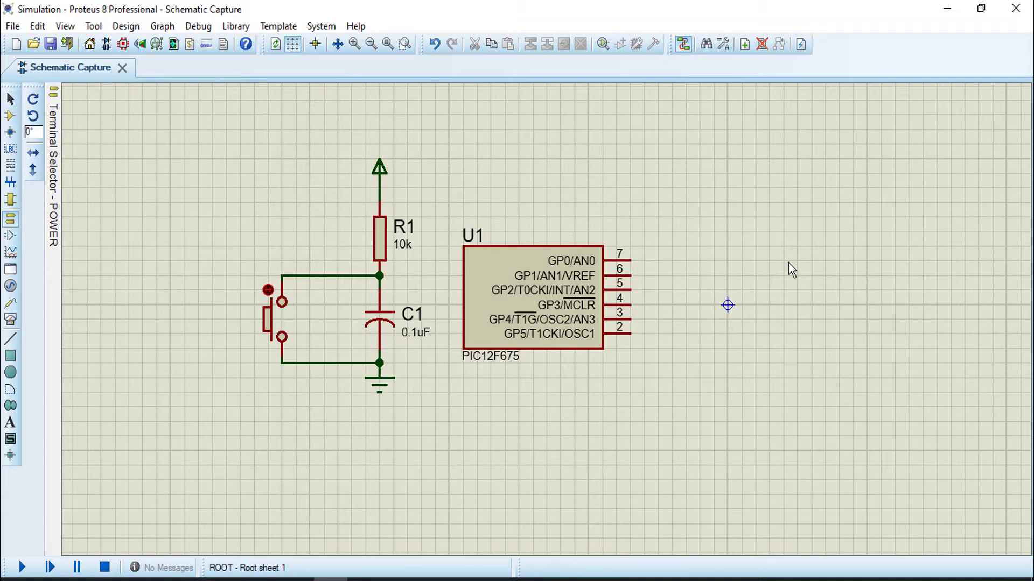
Step: Place the LED-GREEN device rotated to 90° to the right of the PIC12F675, level with the GP0/AN0 pin
mouse_move(54, 108)
click(9, 116)
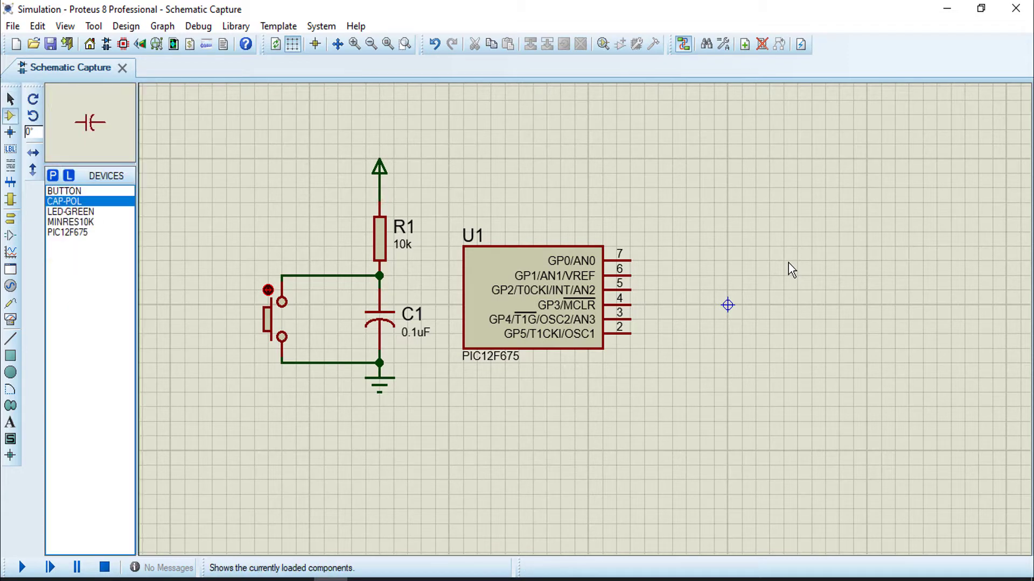
key(Down)
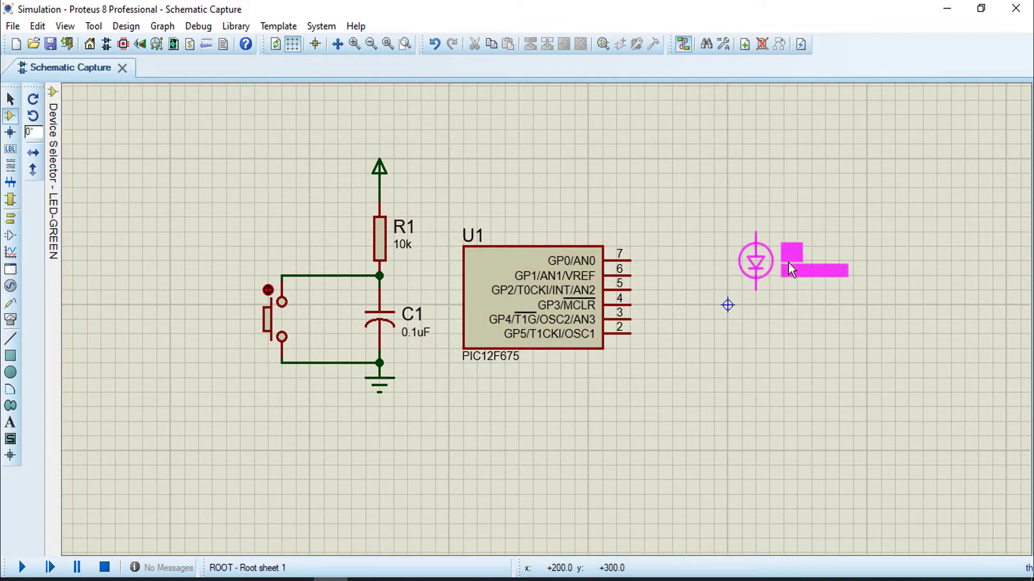
key(KP_Add)
click(788, 264)
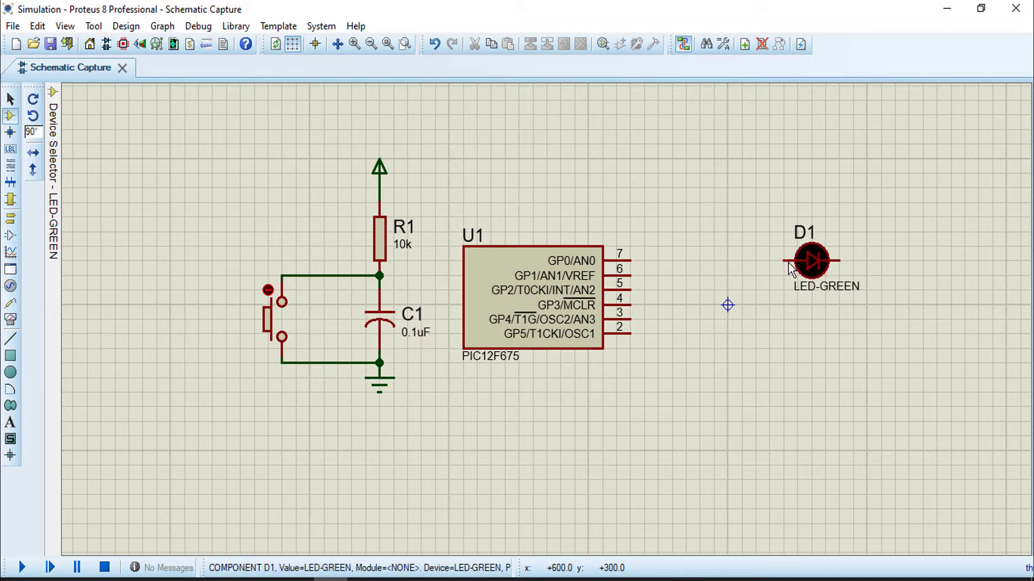
Step: Place a MINRES10K resistor horizontally between the PIC12F675 and LED D1, touching the LED's left pin
mouse_move(53, 172)
click(70, 222)
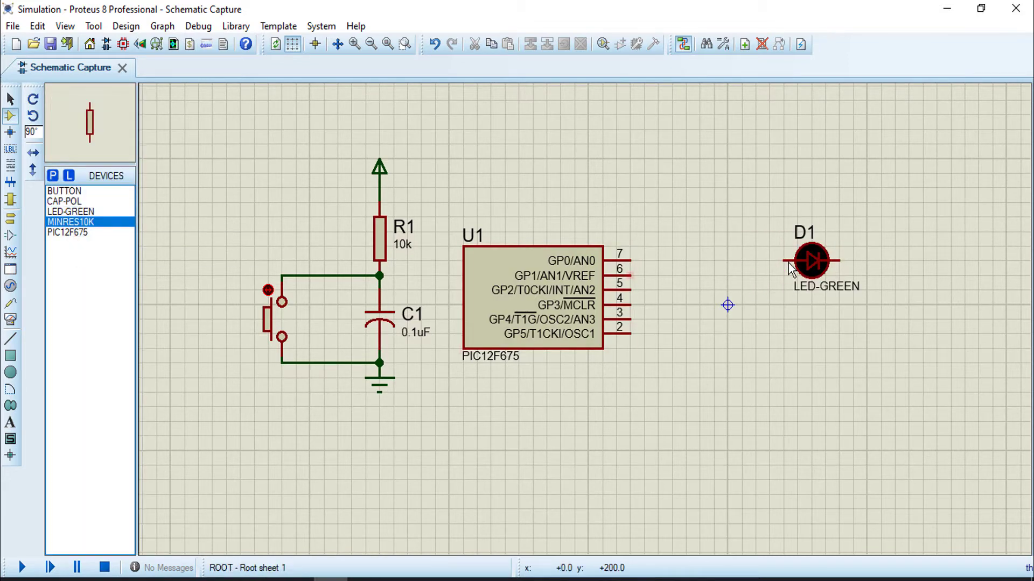
key(KP_Add)
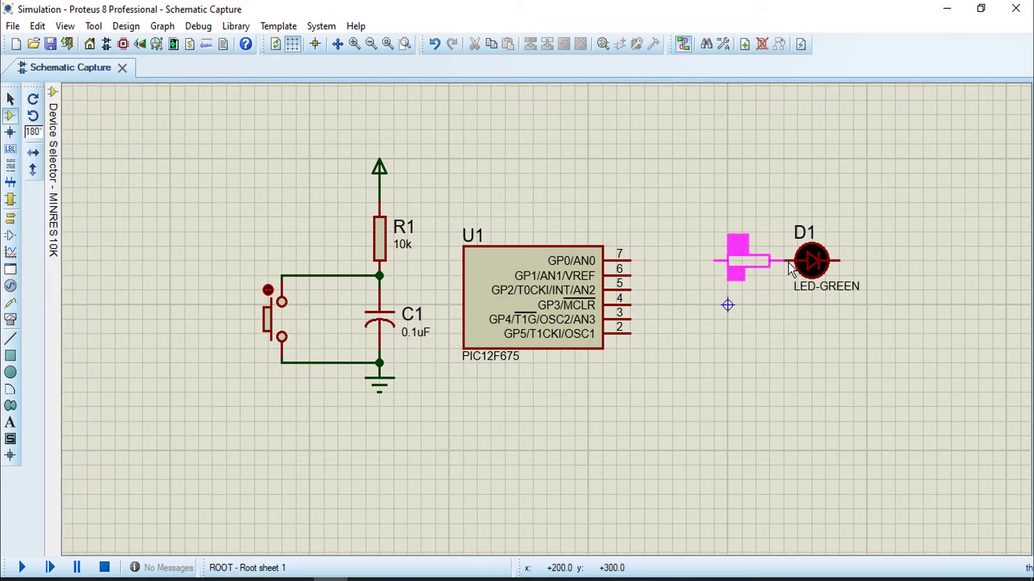
click(755, 262)
Step: Set the value of resistor R2 to 220R and wire its left pin to the GP0/AN0 pin of U1
double_click(738, 275)
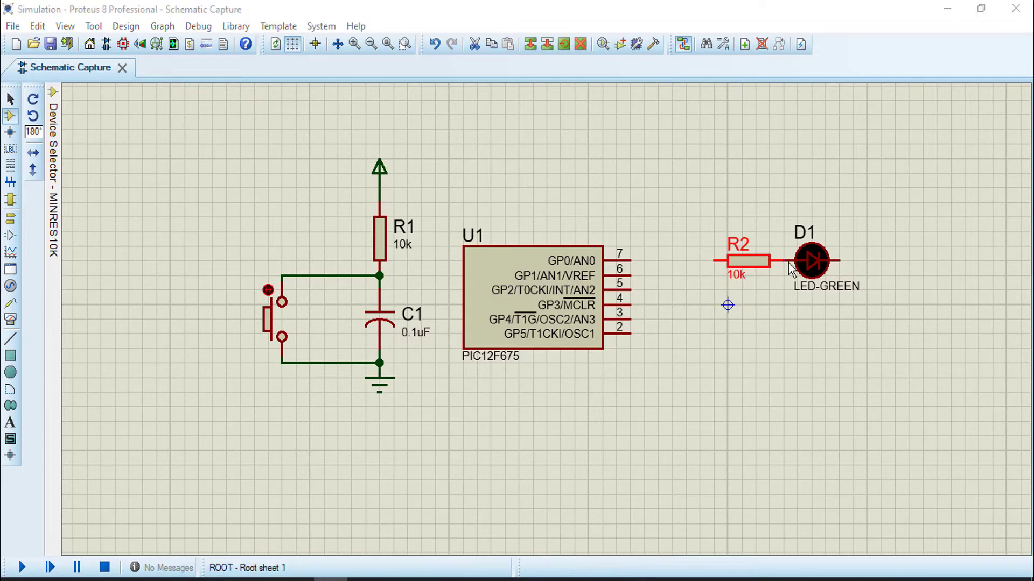
text(220R)
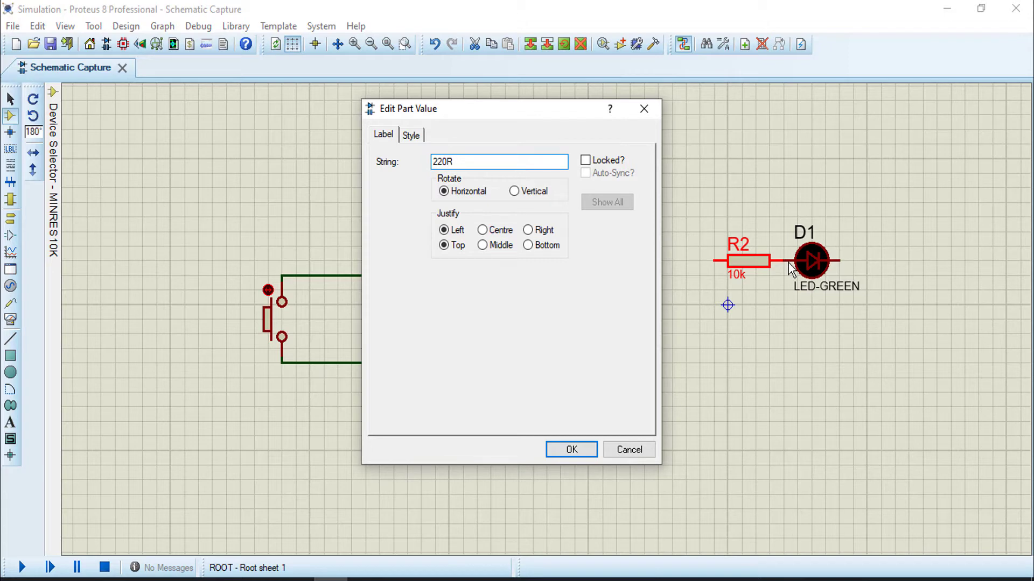
key(Return)
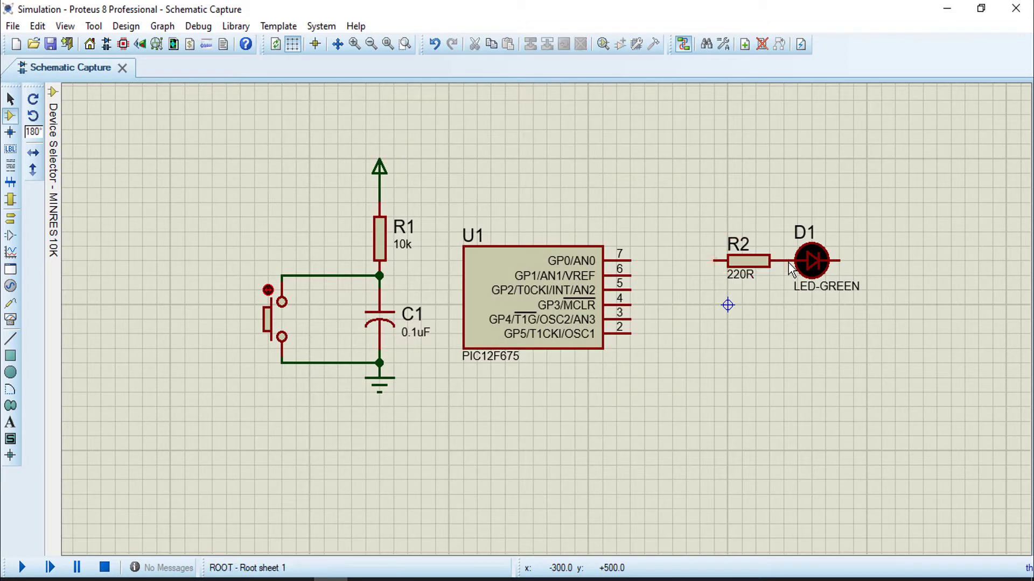
click(713, 260)
click(630, 261)
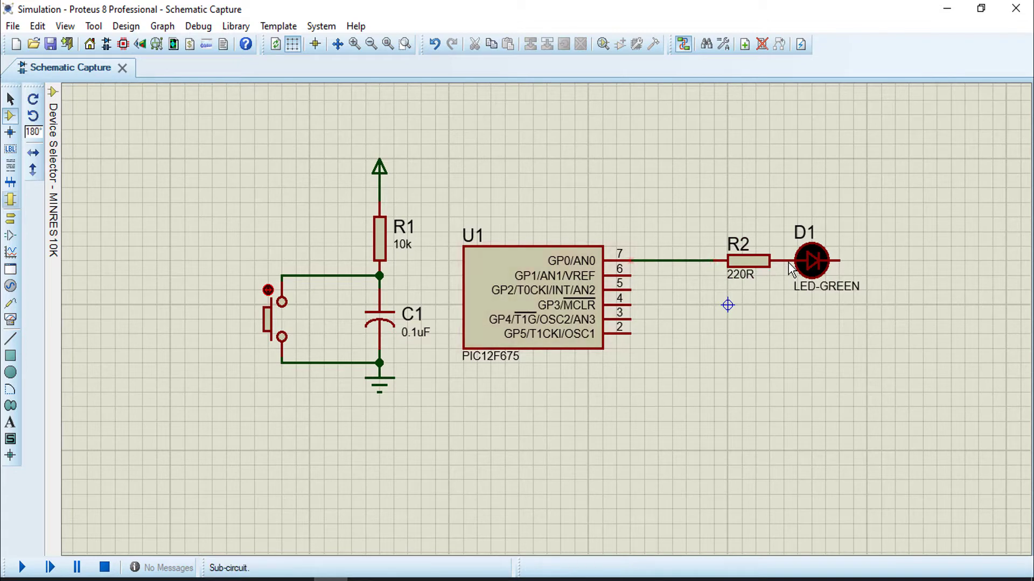
Step: Place a GROUND terminal to the lower right of LED D1 and wire it to the LED's right pin
click(10, 219)
click(65, 242)
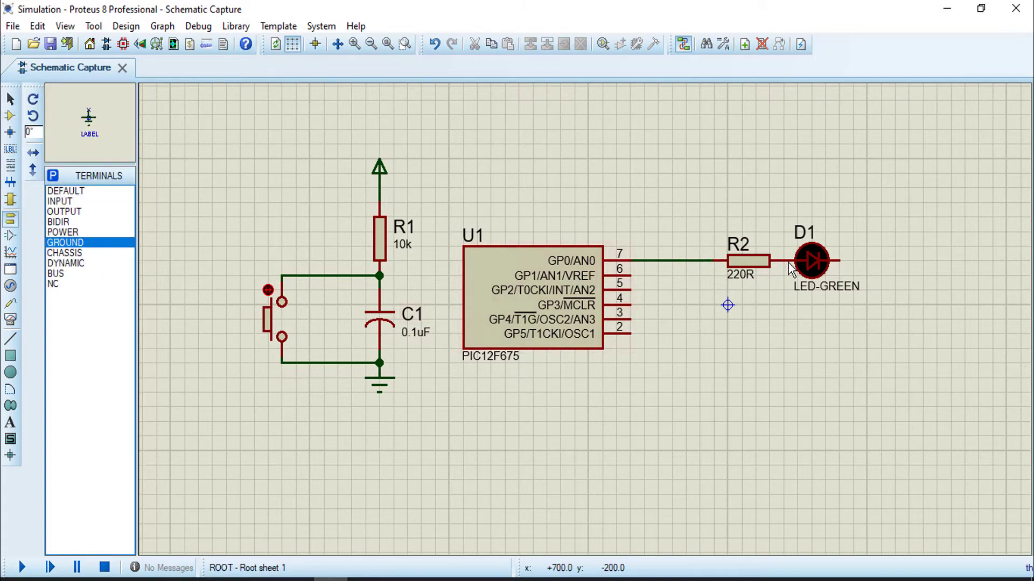
click(867, 261)
click(840, 260)
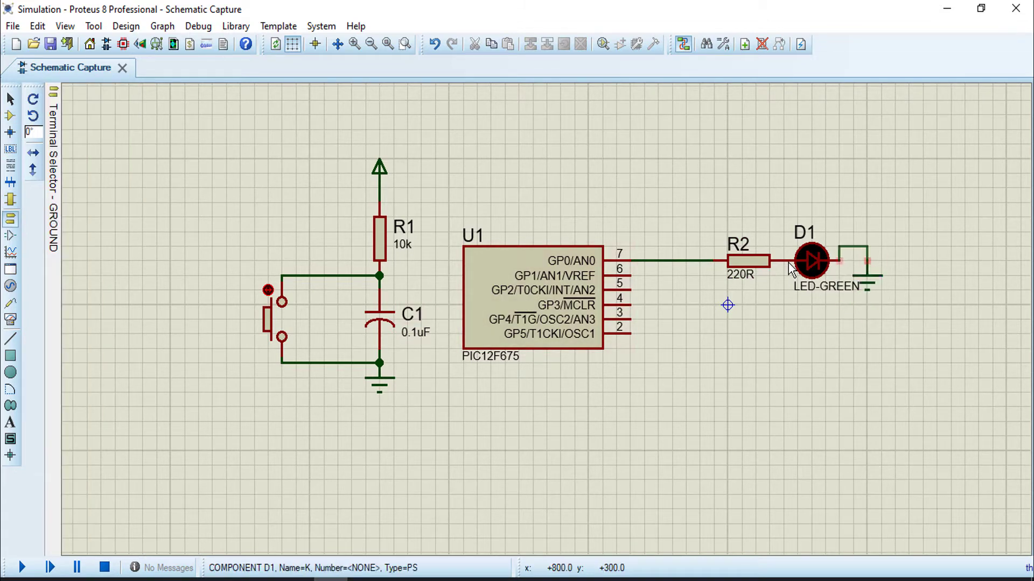
key(Escape)
click(867, 276)
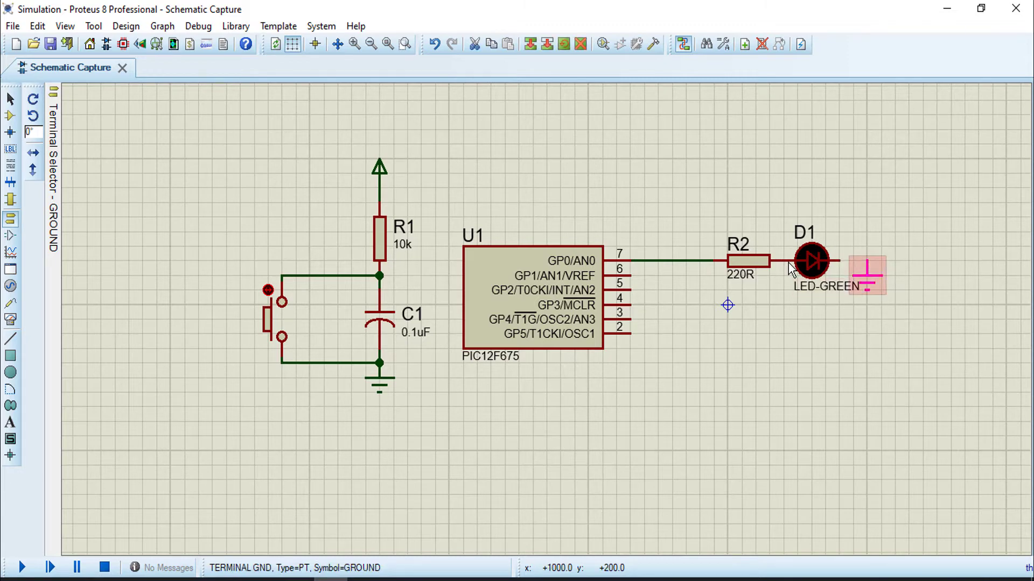
drag(866, 276, 867, 290)
click(895, 276)
key(ctrl+y)
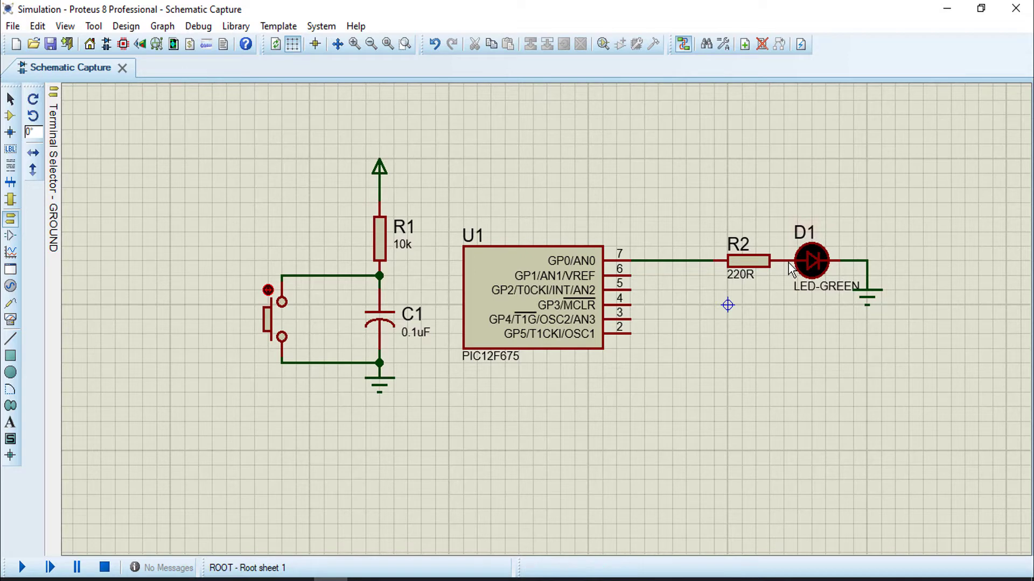
Step: Place a second push button horizontally below LED D1
click(9, 115)
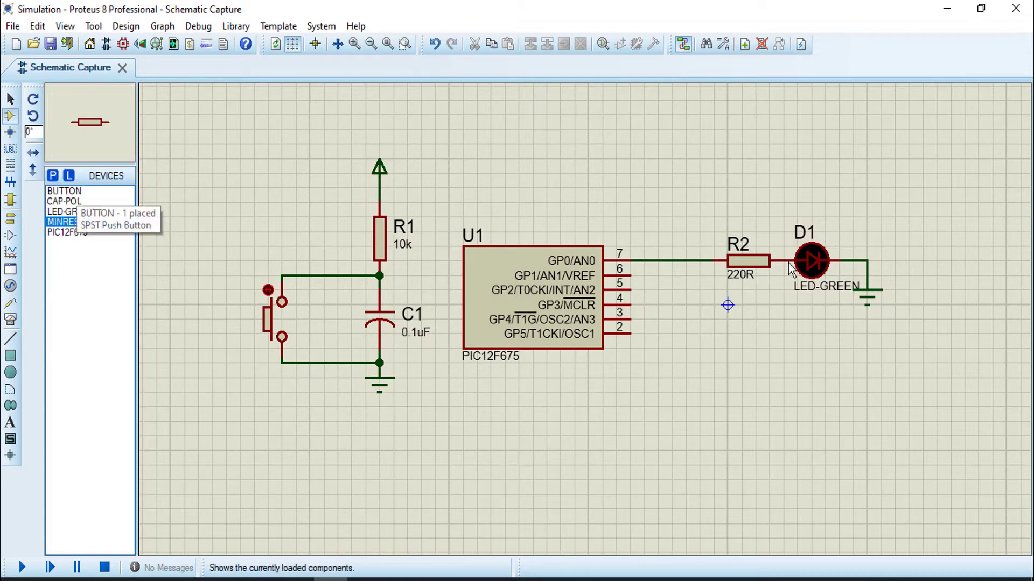
click(64, 191)
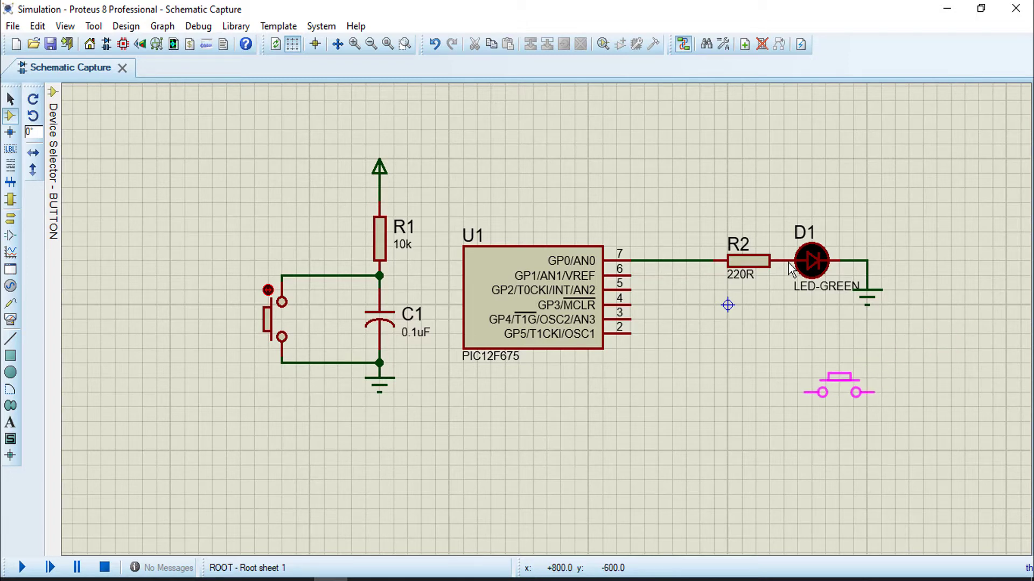
click(825, 385)
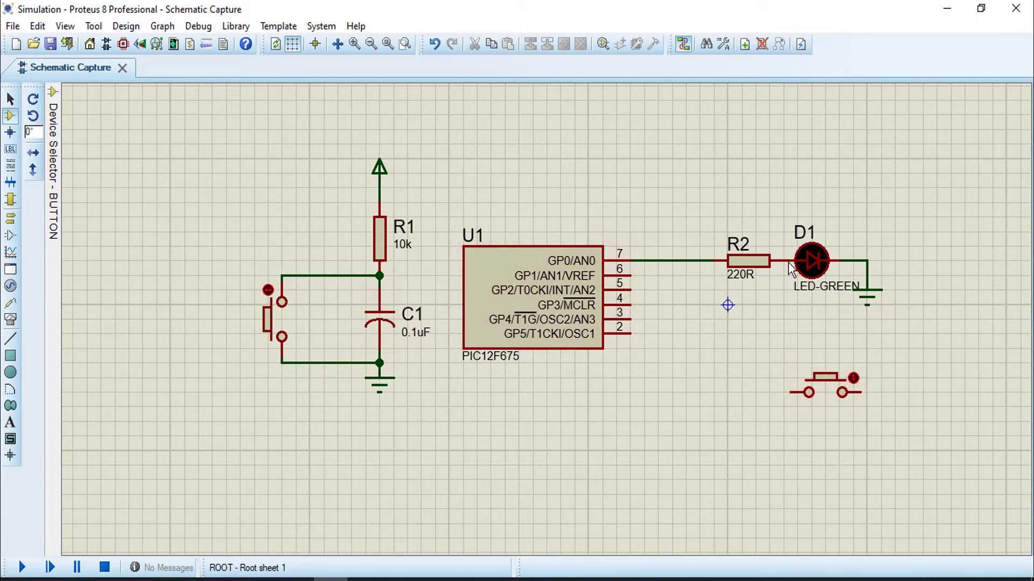
Step: Place a MINRES10K resistor rotated to 90° above the second button's left pin, connected to it, shifting the button slightly down to make room
mouse_move(53, 161)
click(70, 222)
click(783, 363)
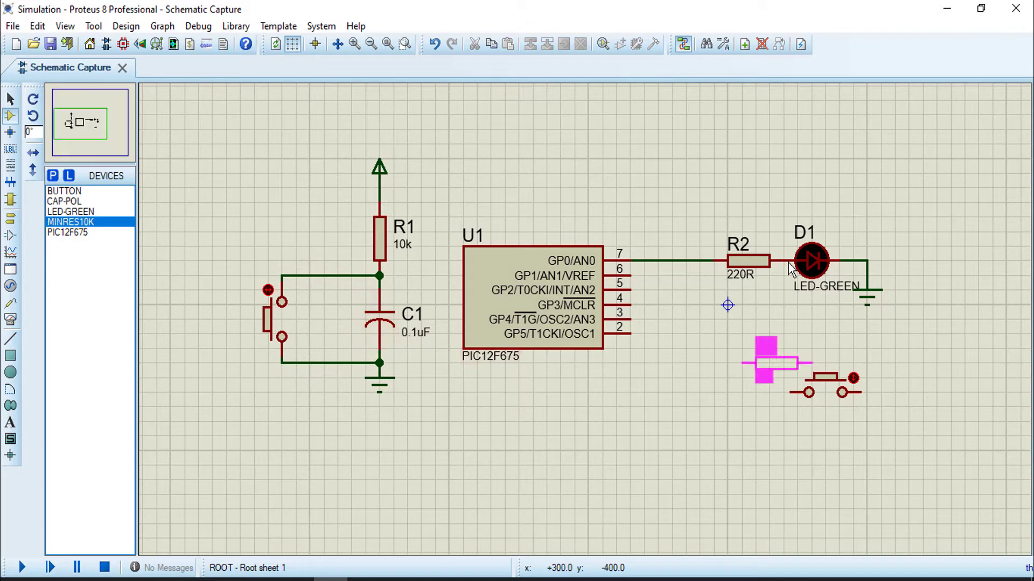
key(KP_Add)
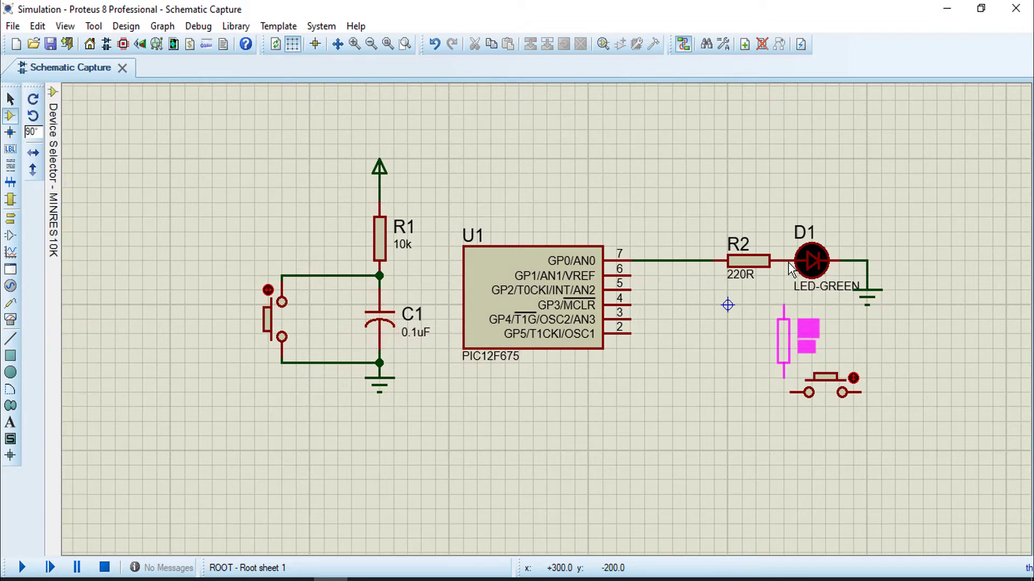
key(Escape)
mouse_move(769, 364)
mouse_down()
mouse_move(867, 407)
mouse_move(839, 407)
mouse_up()
click(727, 392)
click(783, 378)
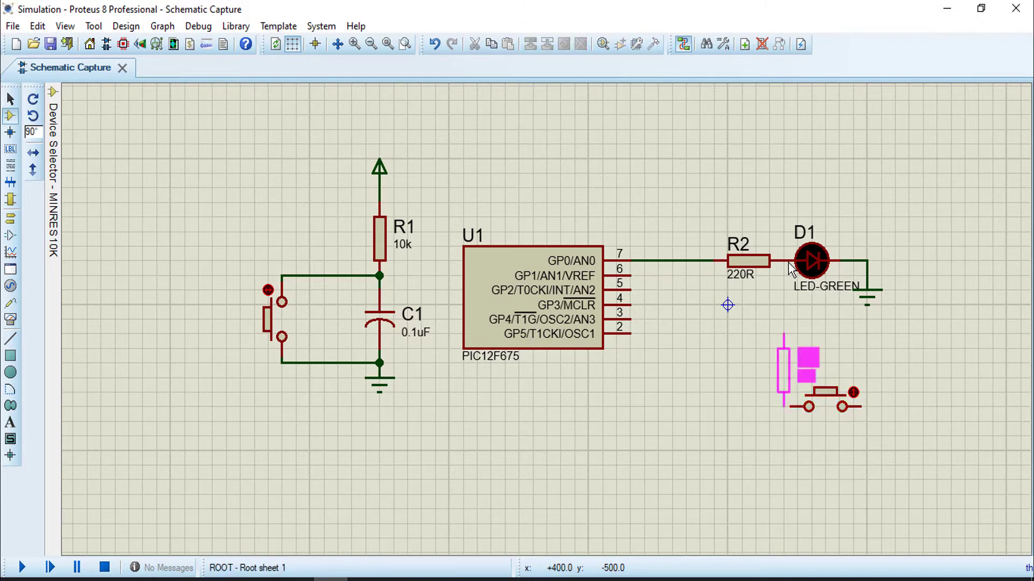
click(783, 348)
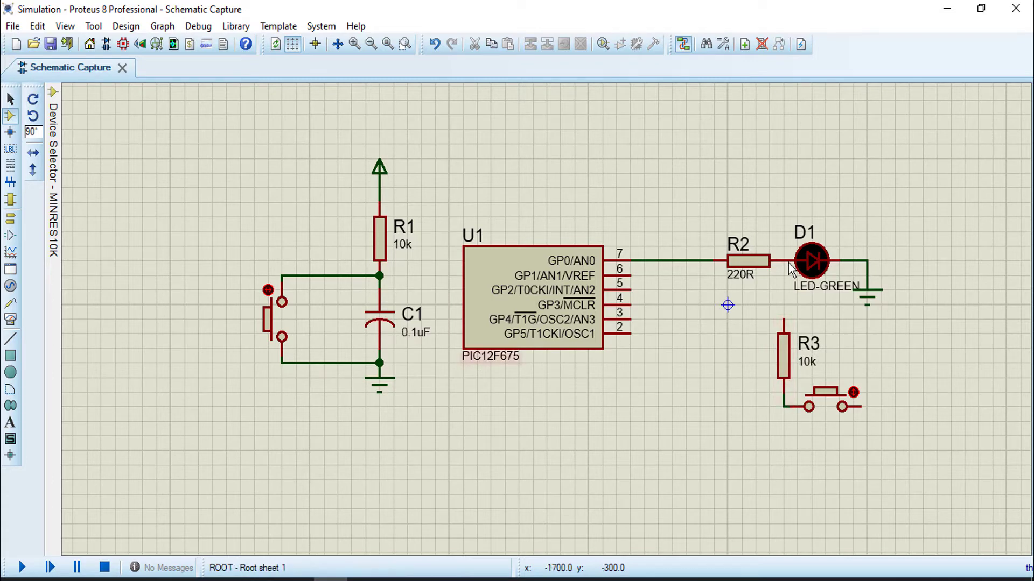
Step: Place a POWER terminal above resistor R3 and connect it to the resistor's upper pin
mouse_move(53, 221)
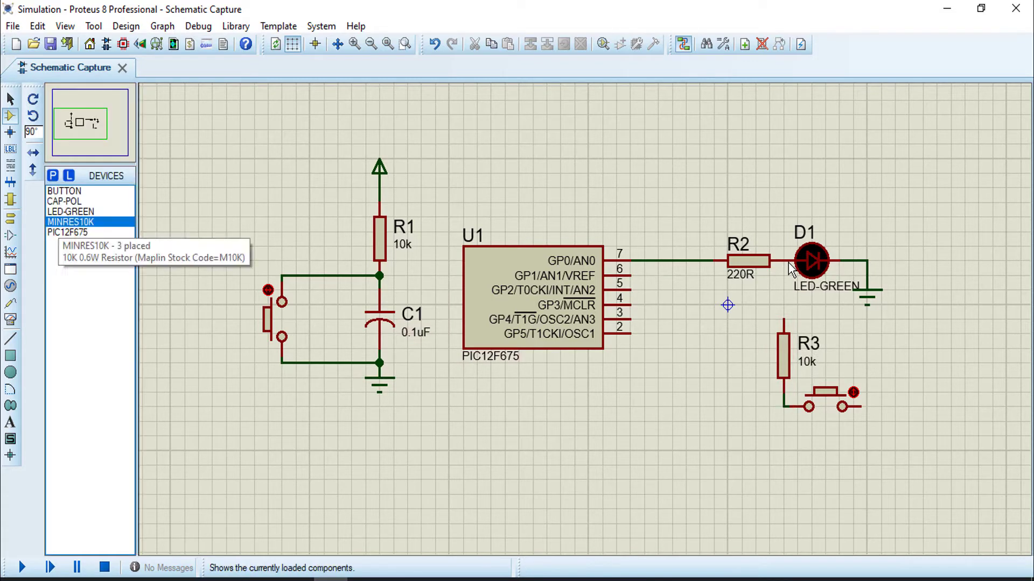
click(9, 219)
click(68, 232)
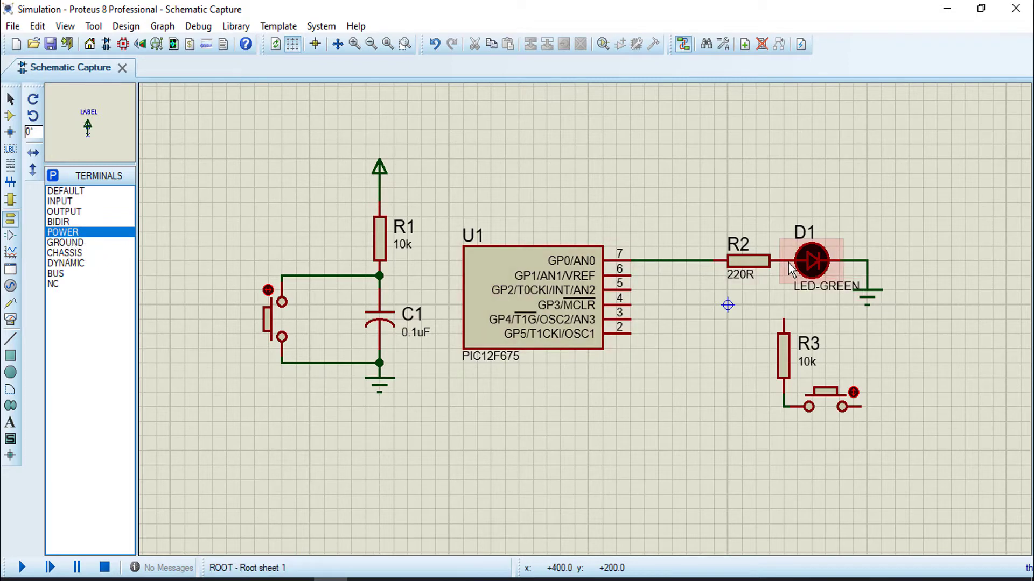
click(783, 291)
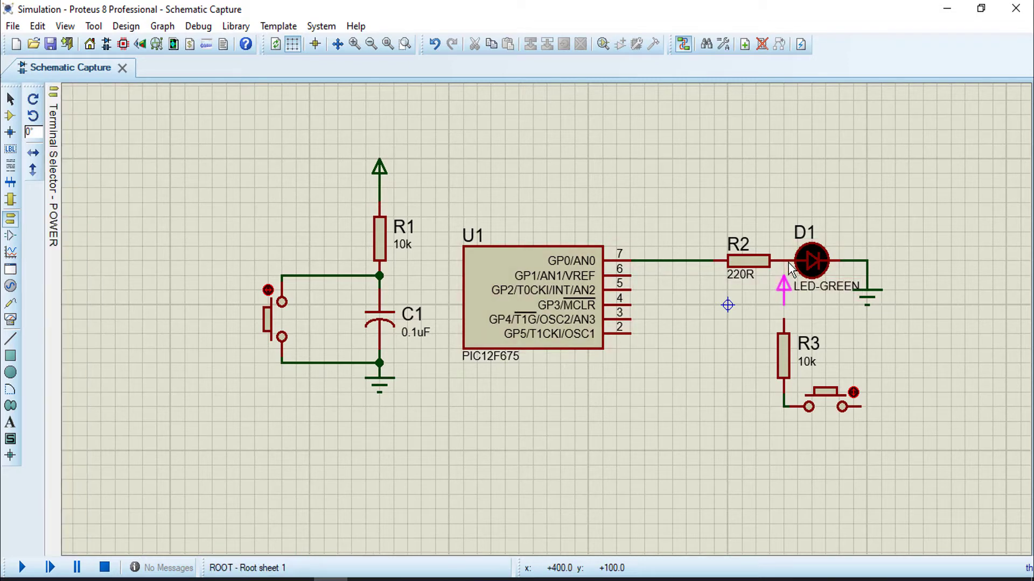
click(783, 318)
Step: Place a GROUND terminal to the lower right of the second button and wire it to the button's right pin
click(53, 162)
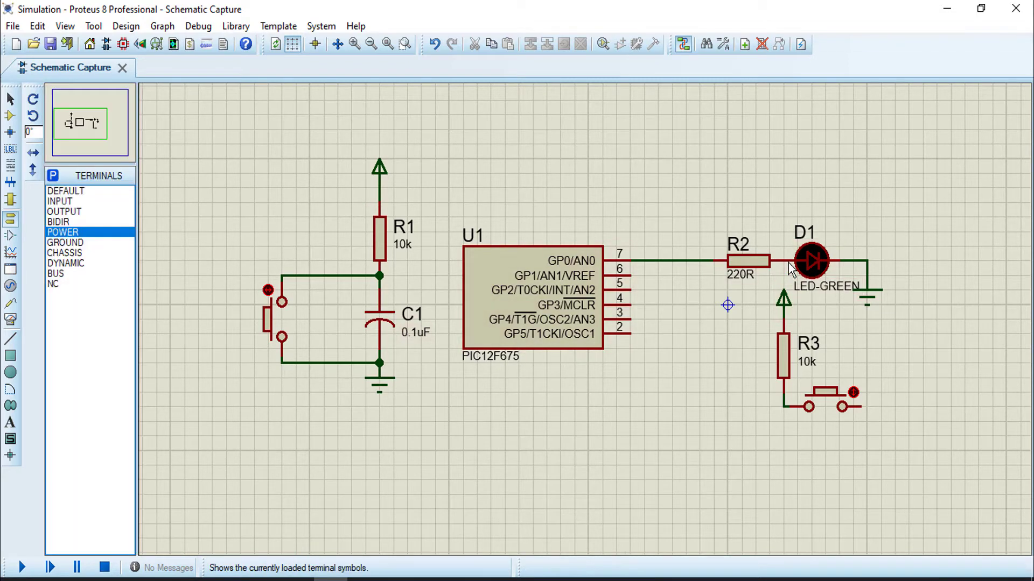
click(64, 242)
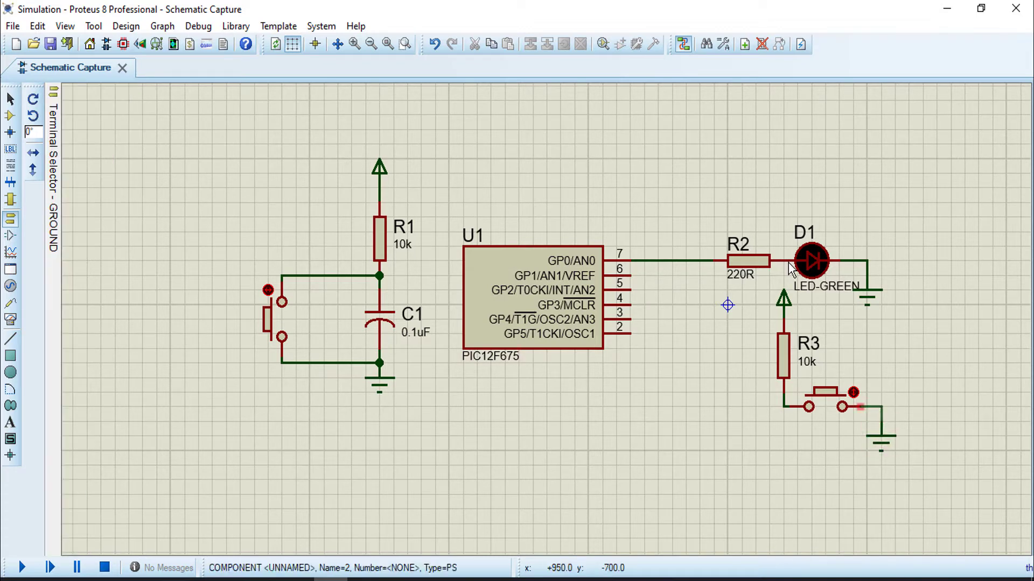
click(860, 407)
Step: Wire the junction between resistor R3 and the second button to pin 2 (GP5) of U1
click(783, 406)
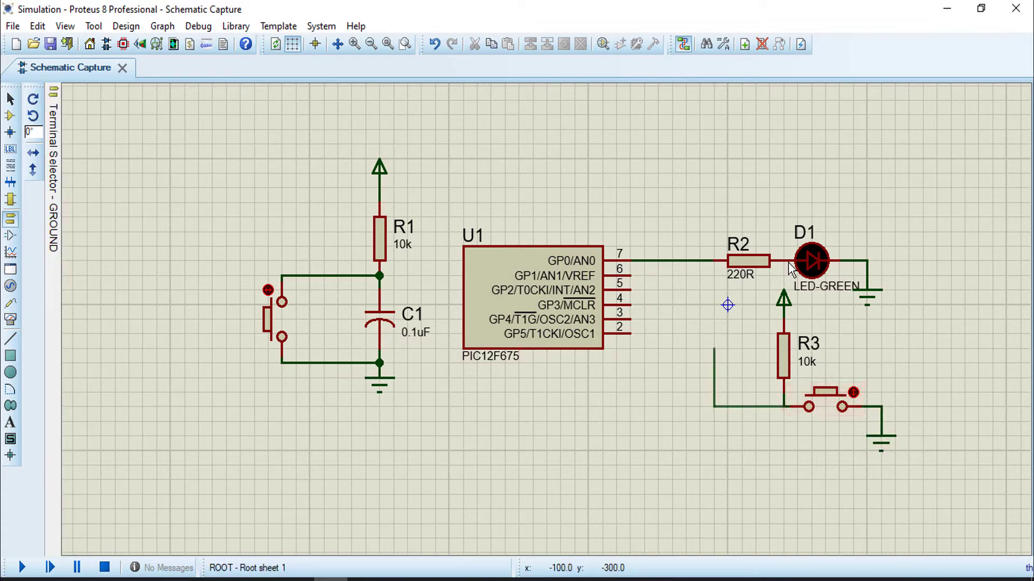
click(714, 407)
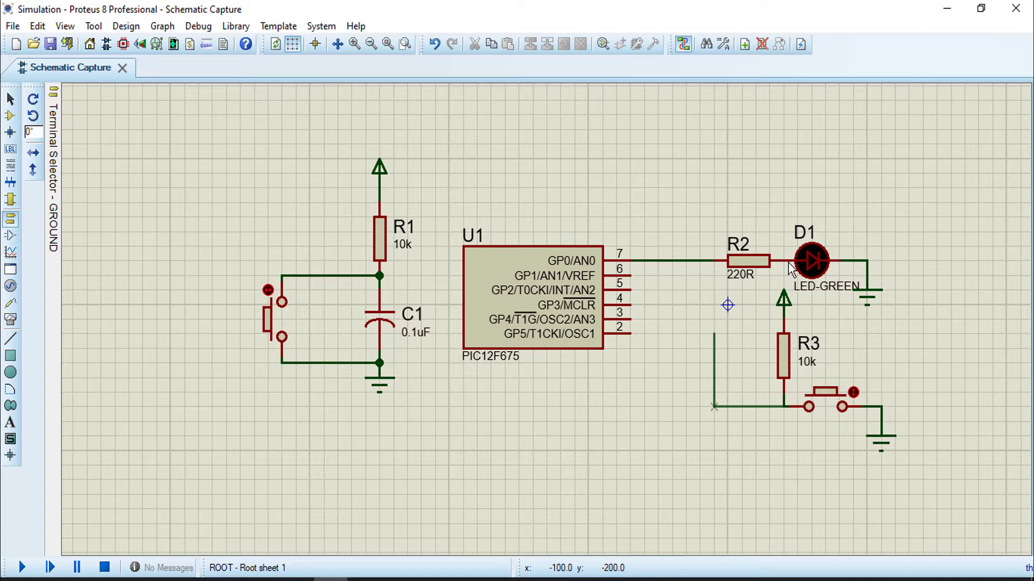
click(631, 333)
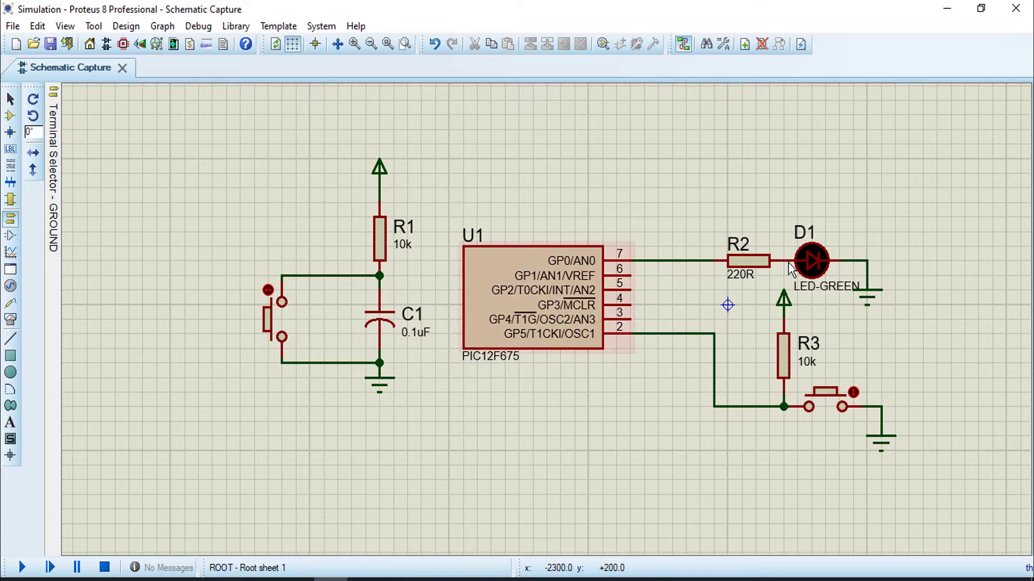
Step: Check the component properties of microcontroller U1, including its program file and clock frequency settings, and close them
click(9, 115)
click(10, 99)
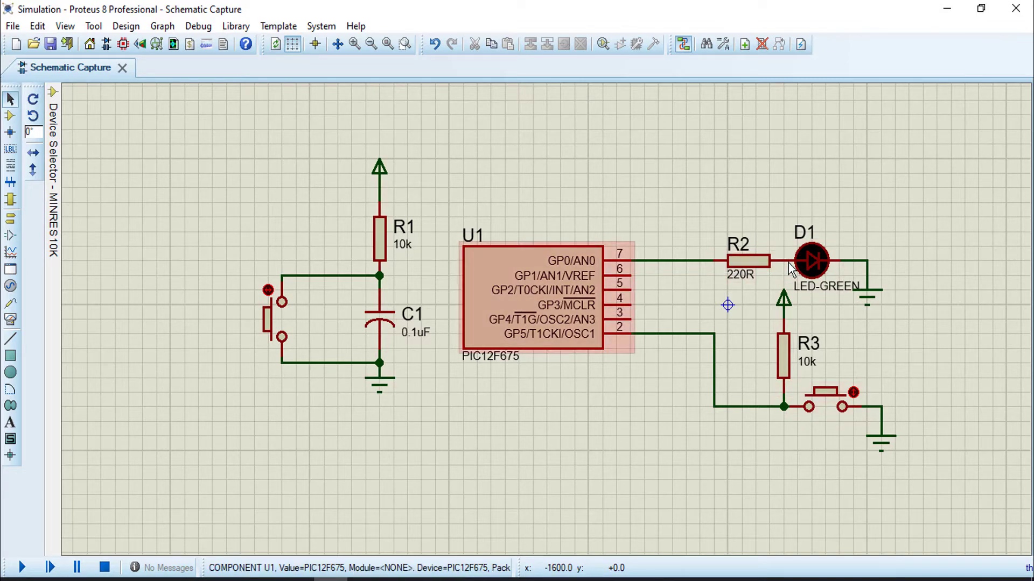
key(ctrl+e)
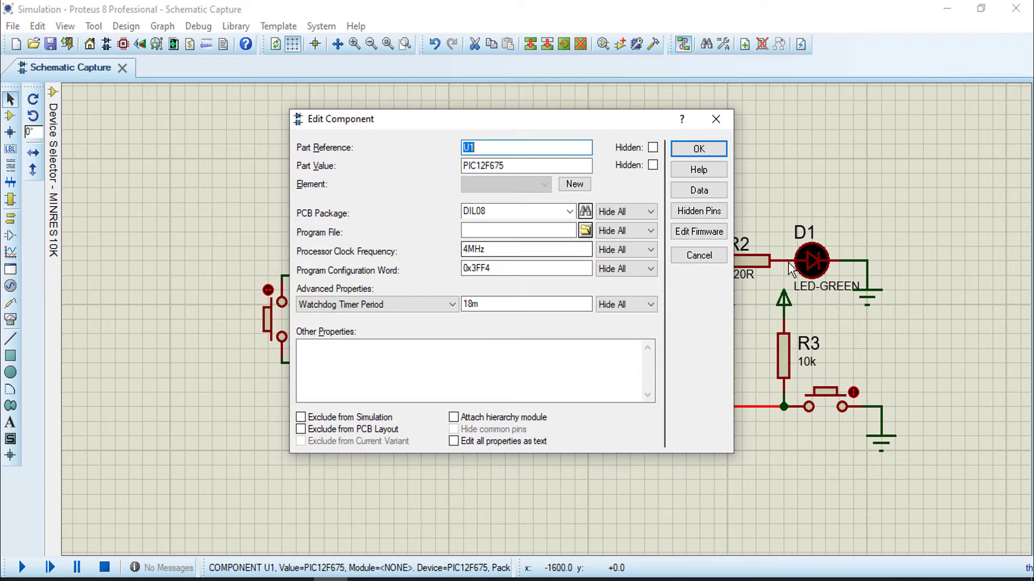
key(Return)
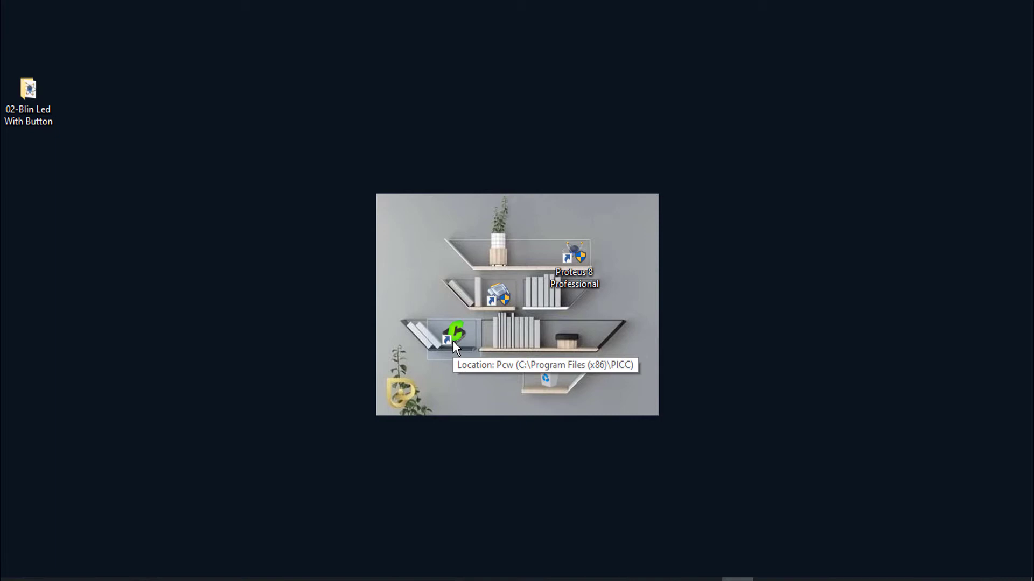
Step: Switch to CCS C Compiler and start a new project with the Project Wizard
double_click(453, 340)
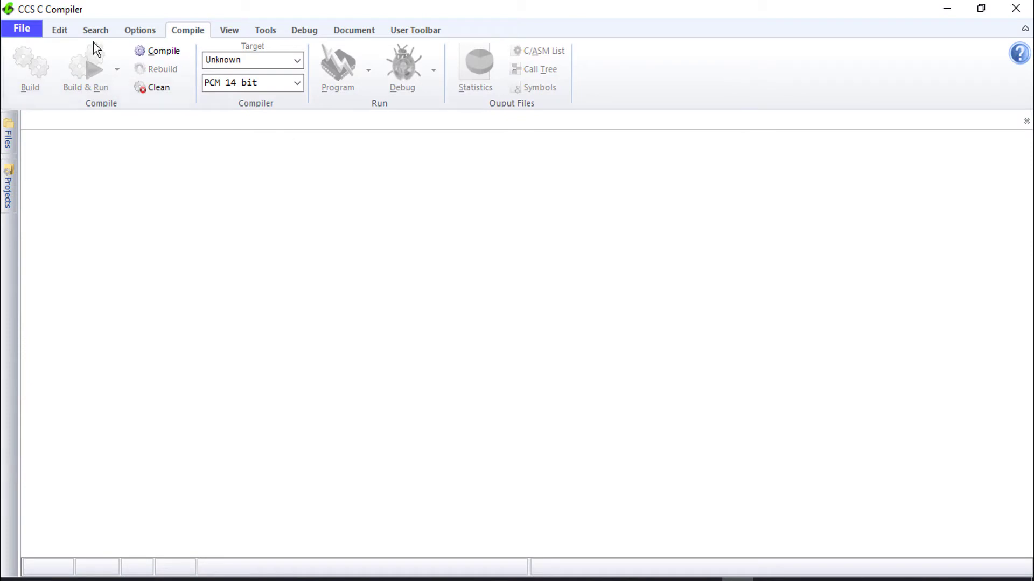
click(27, 34)
mouse_move(54, 46)
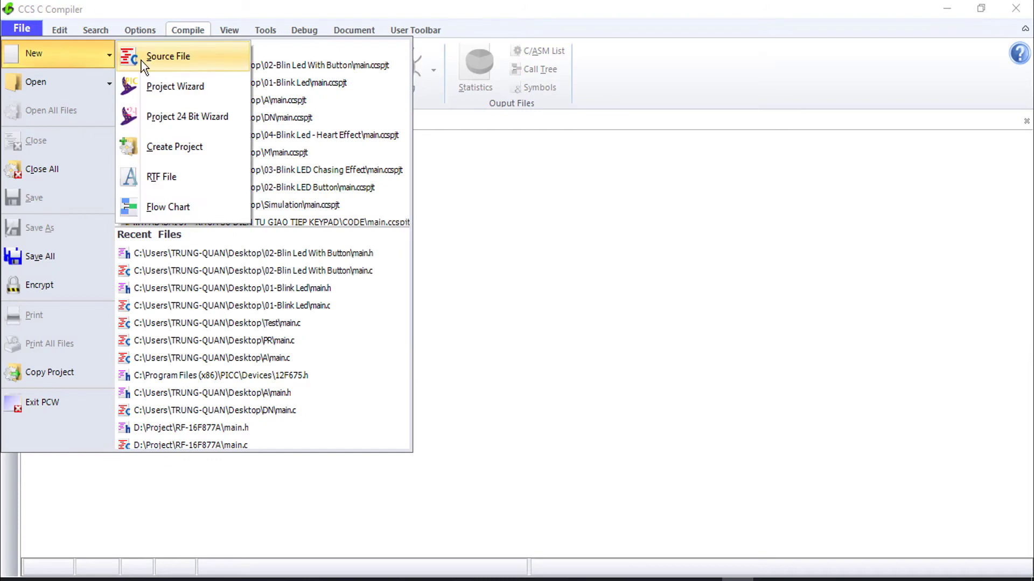
click(178, 90)
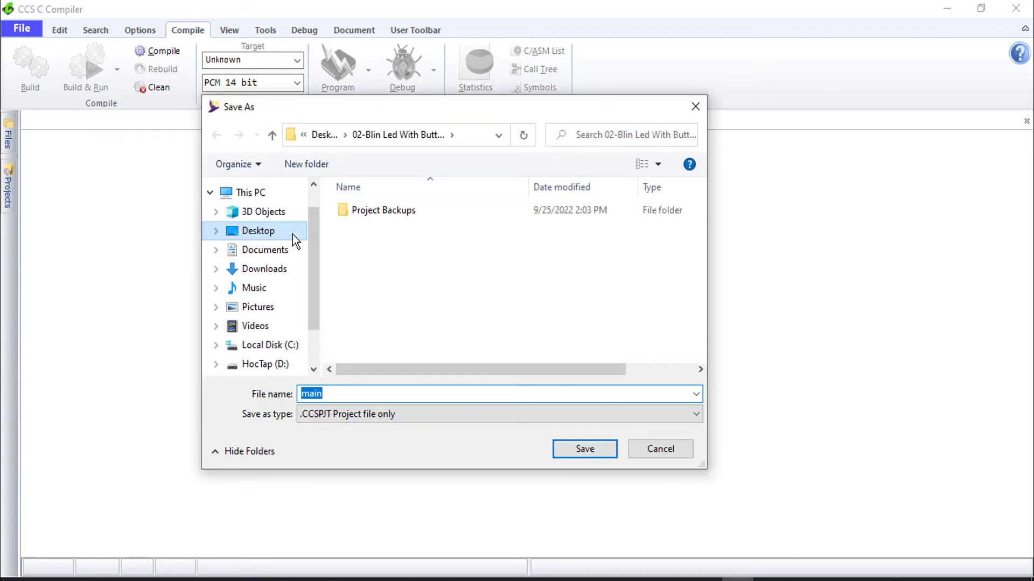
Step: Save the project as main in the Desktop folder 02-Blin Led With Button
click(290, 231)
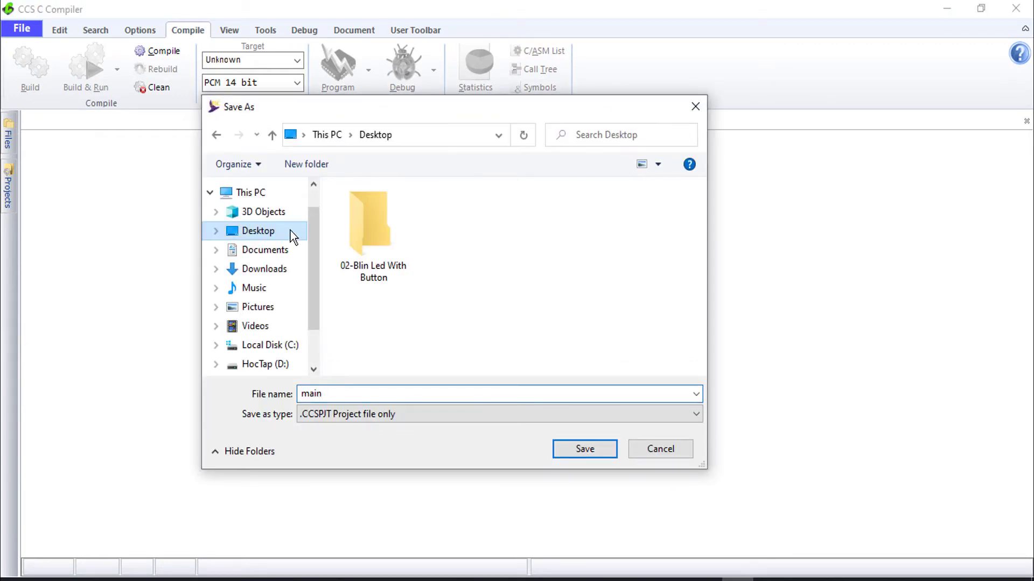
double_click(370, 232)
click(334, 394)
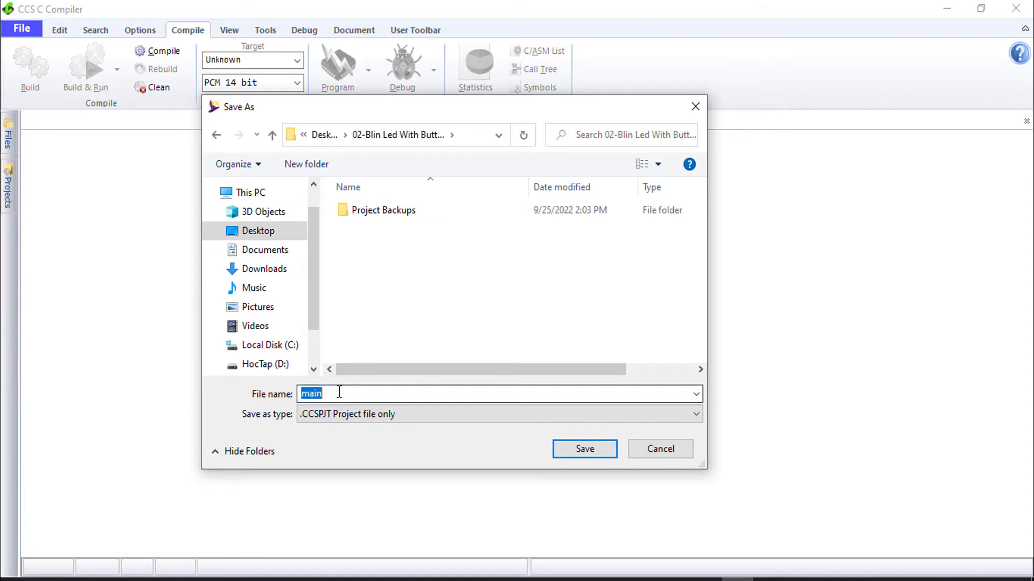
click(334, 394)
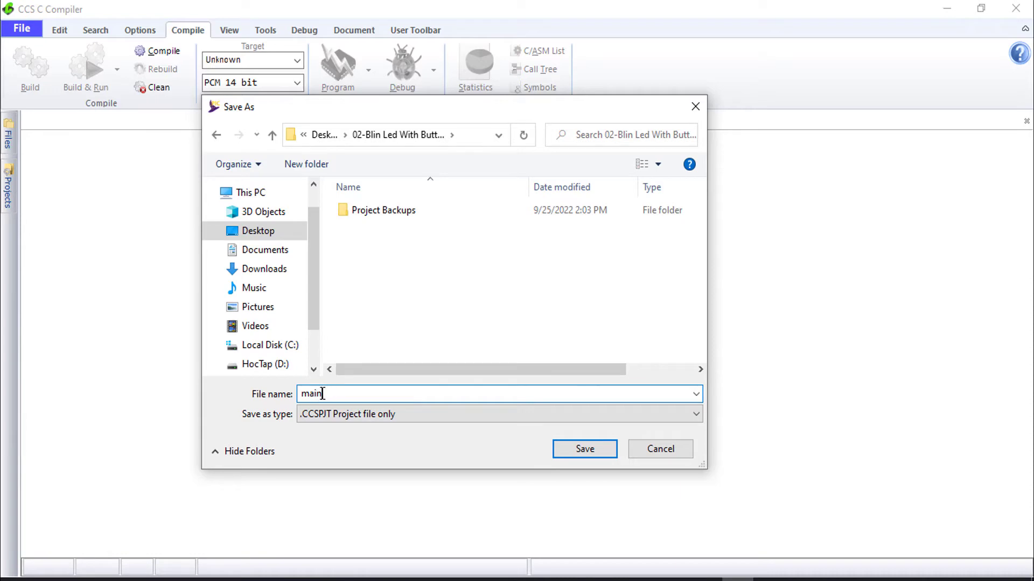
click(585, 449)
Step: Set the device family to PIC12 and the device to PIC12F675 for the new project
click(405, 140)
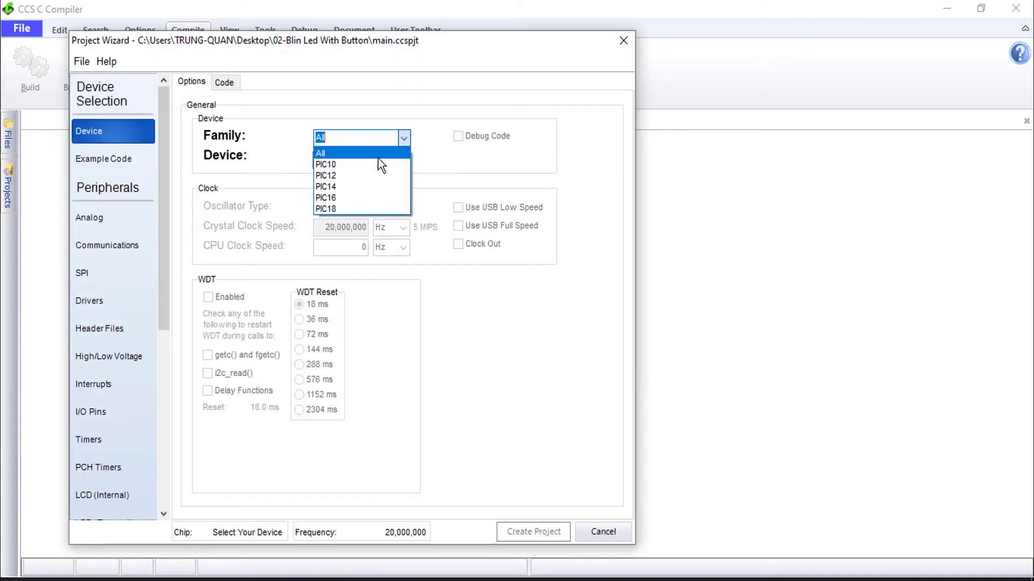
click(344, 176)
key(Down)
key(Down)
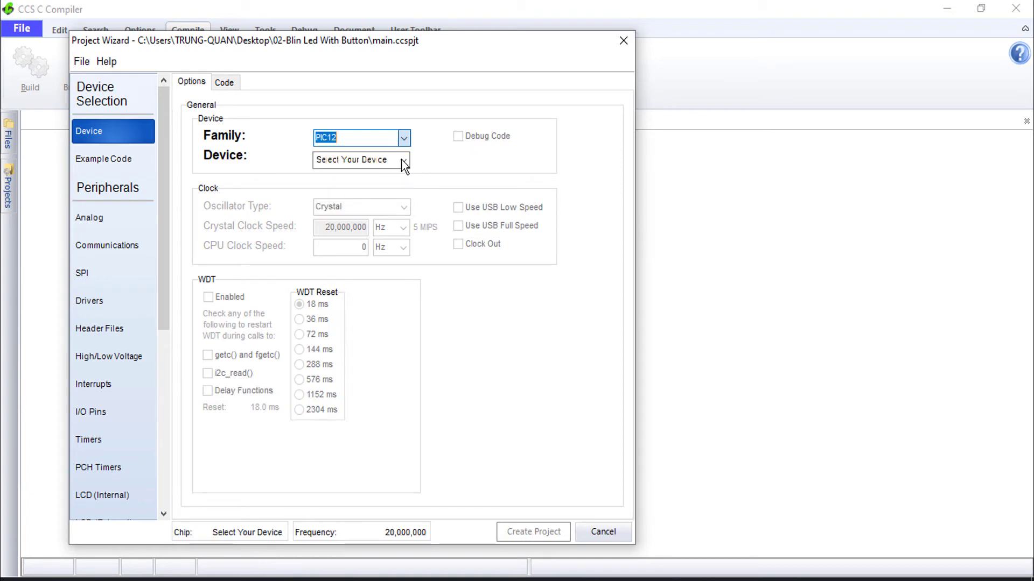
click(403, 160)
drag(403, 185, 403, 206)
scroll(402, 207, down, 5)
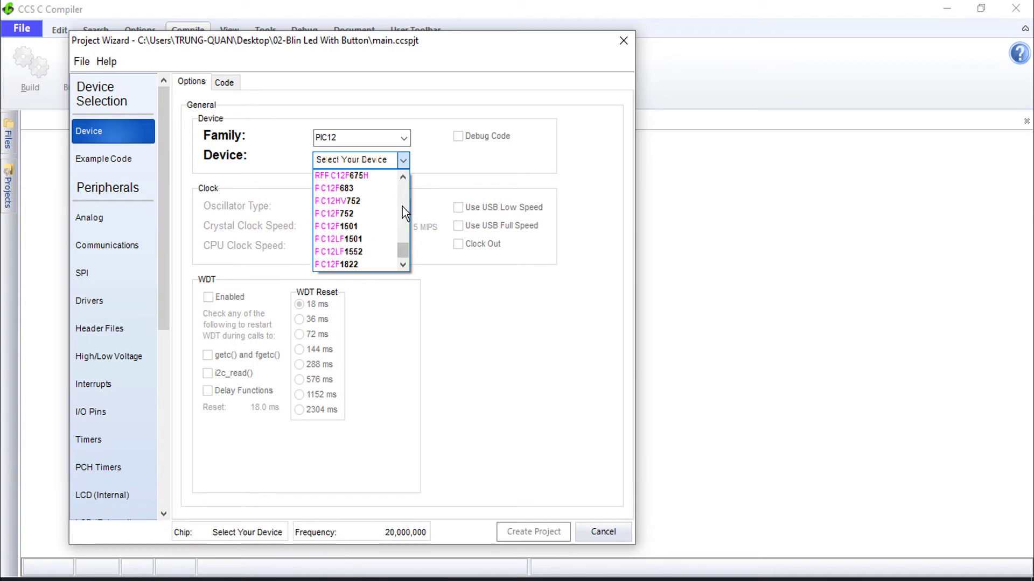
scroll(402, 207, up, 2)
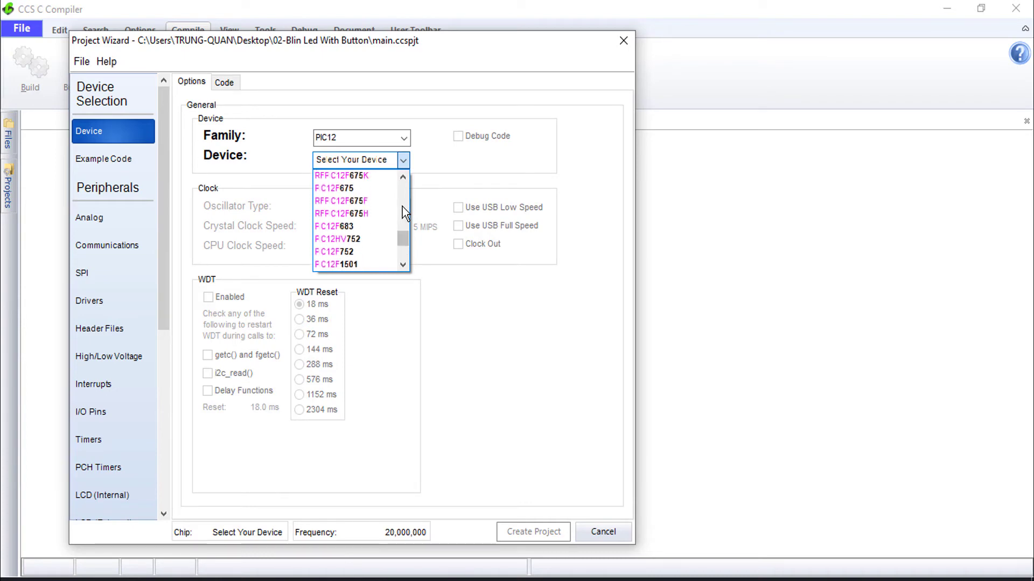
click(354, 192)
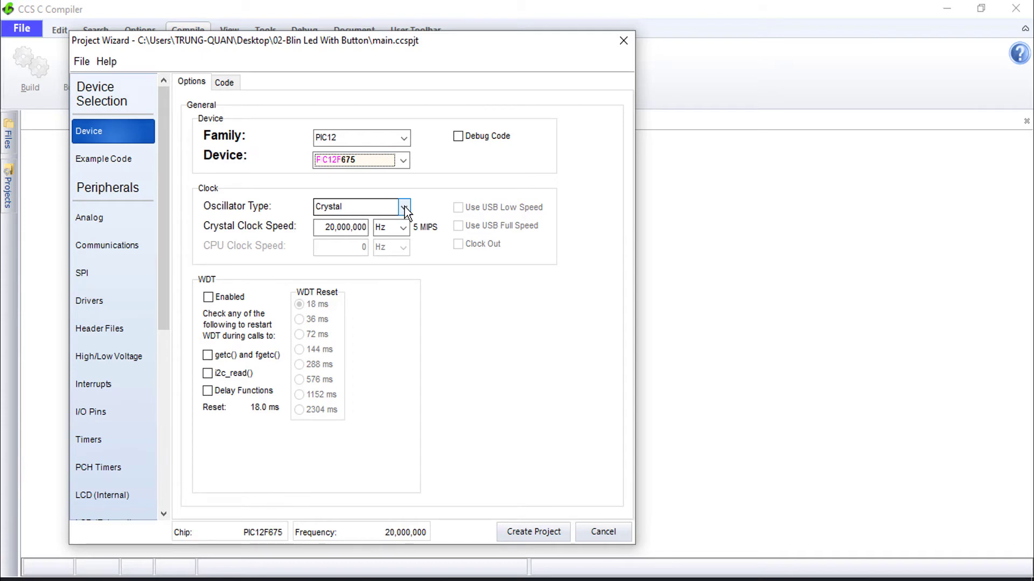
Step: Set the oscillator type to Internal with a clock speed of 4,000,000 Hz and create the project
click(404, 208)
click(350, 220)
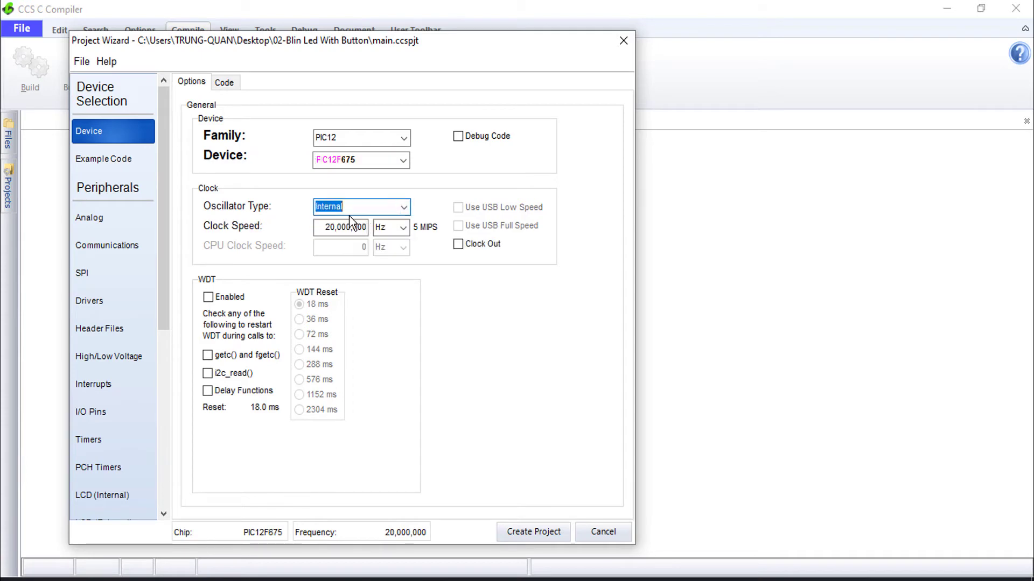
drag(336, 227, 324, 226)
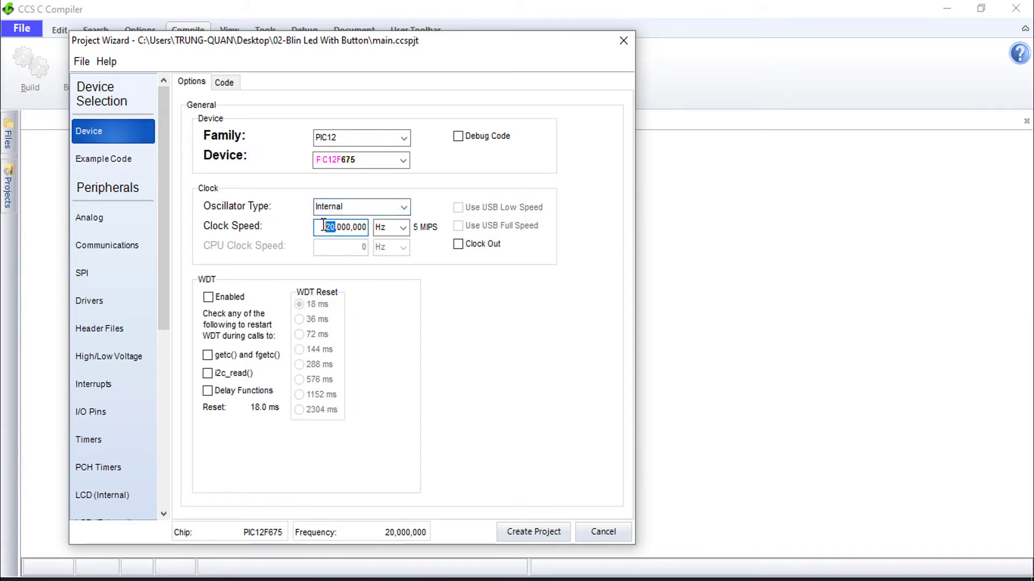
text(4)
click(538, 536)
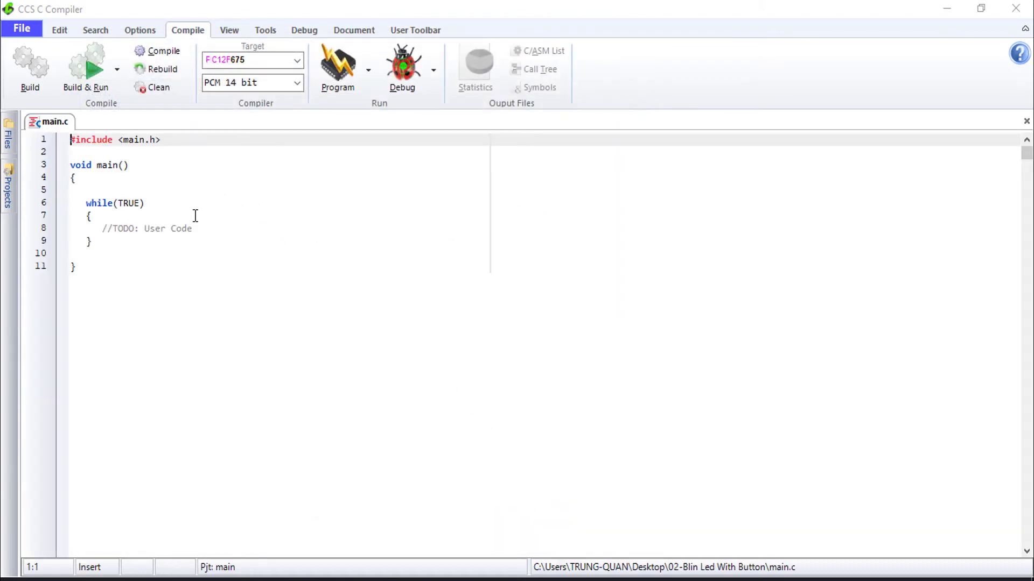
Step: Build the generated project and open its main.h header file from the project files
click(167, 76)
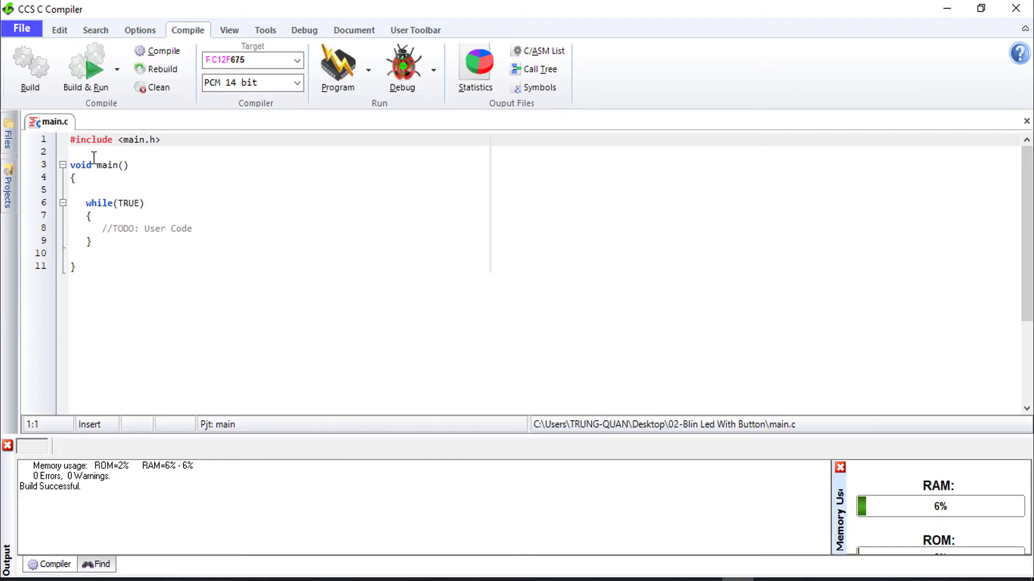
click(11, 141)
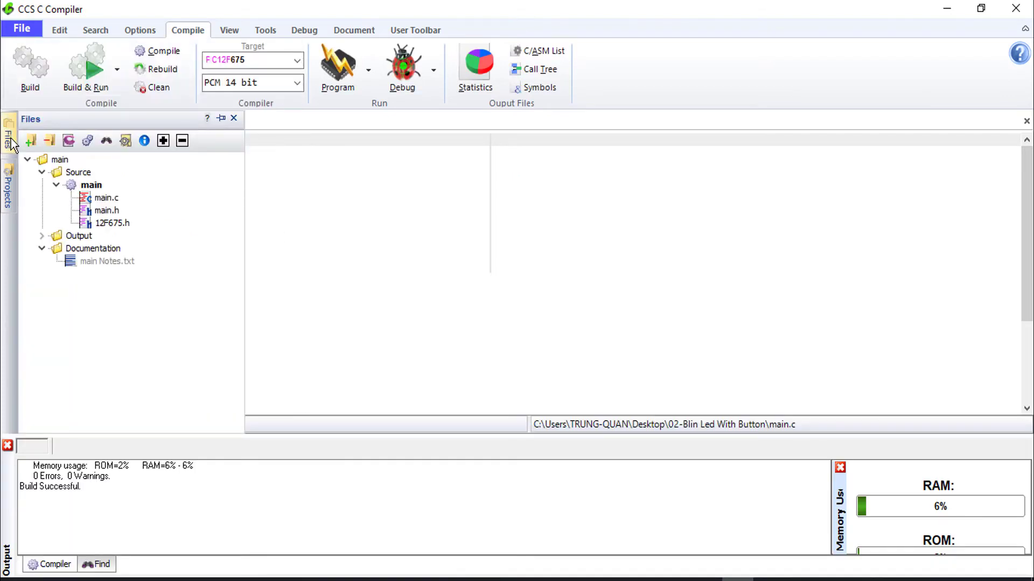
click(235, 27)
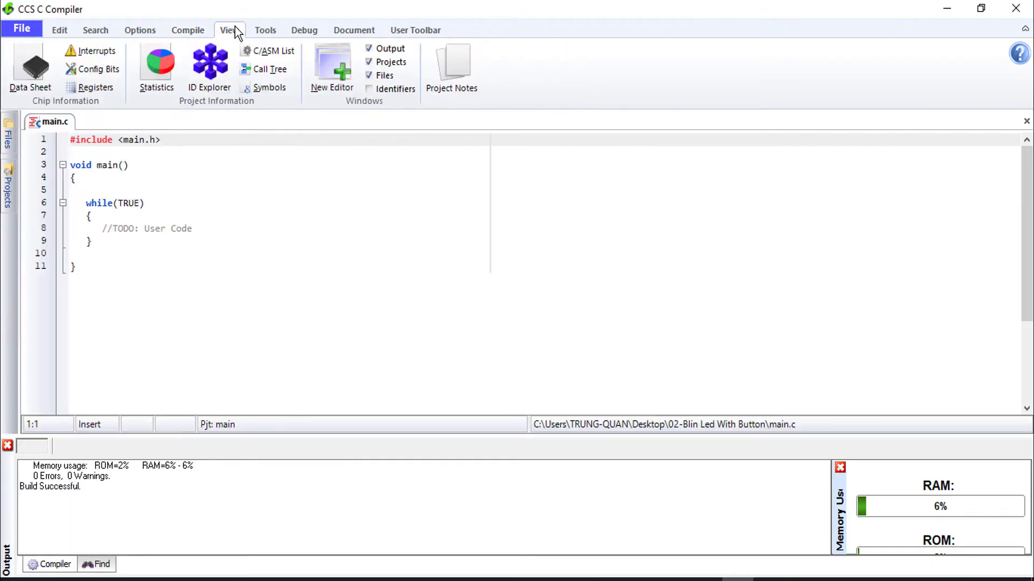
click(369, 75)
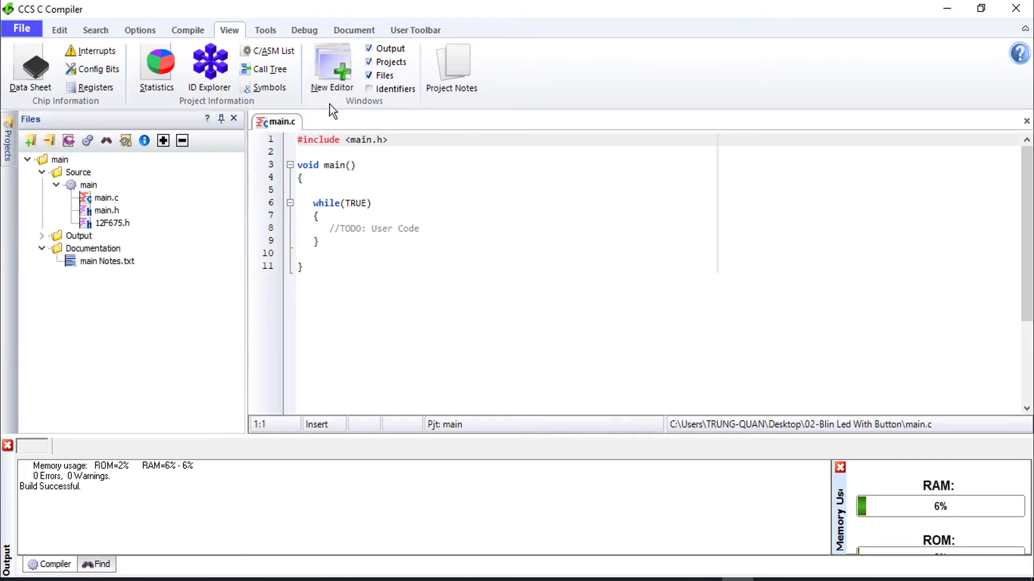
click(221, 119)
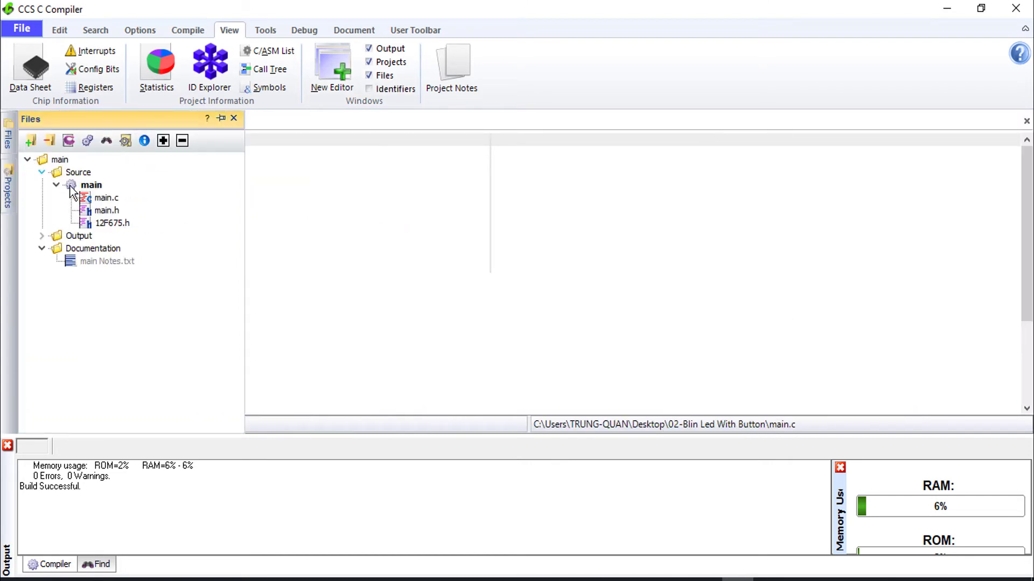
double_click(107, 211)
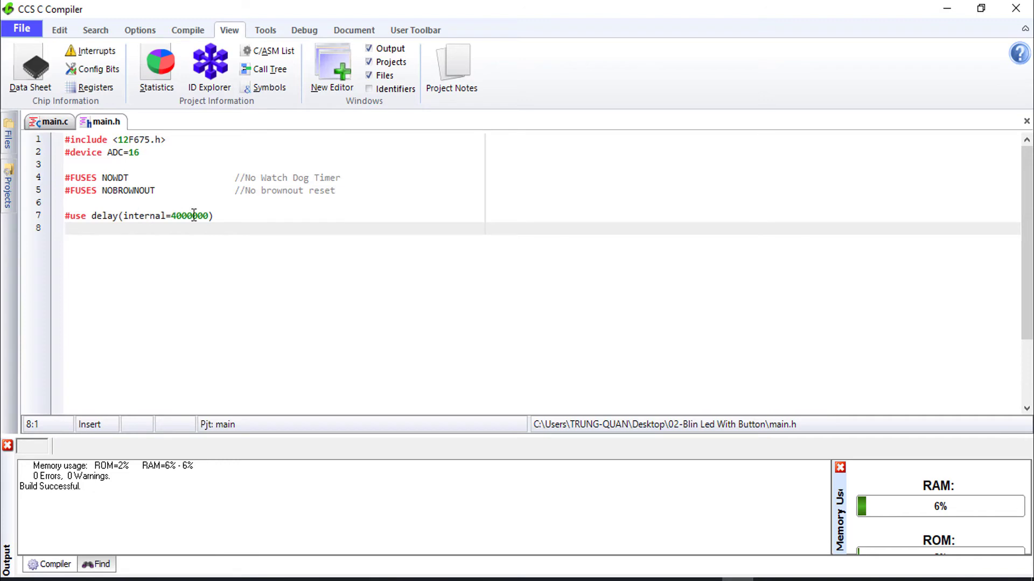
Step: Change the device directive in main.h to ADC=10
click(142, 154)
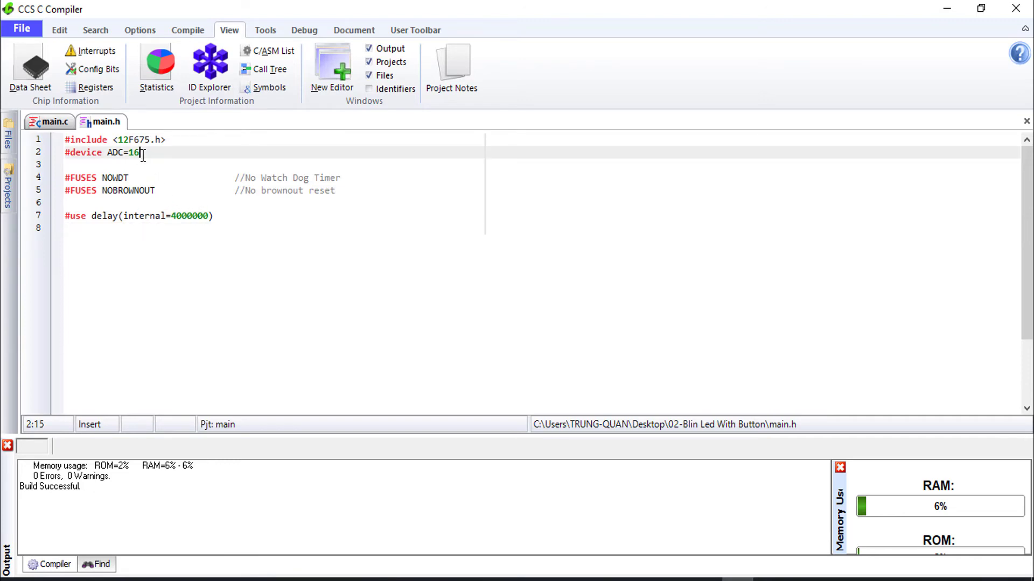
key(BackSpace)
key(Down)
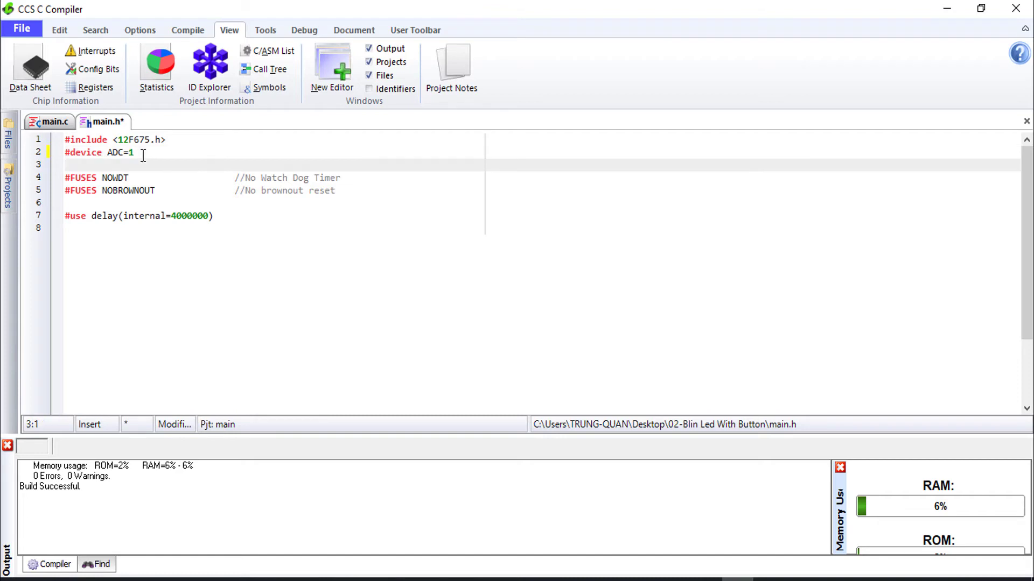
click(143, 156)
text(0)
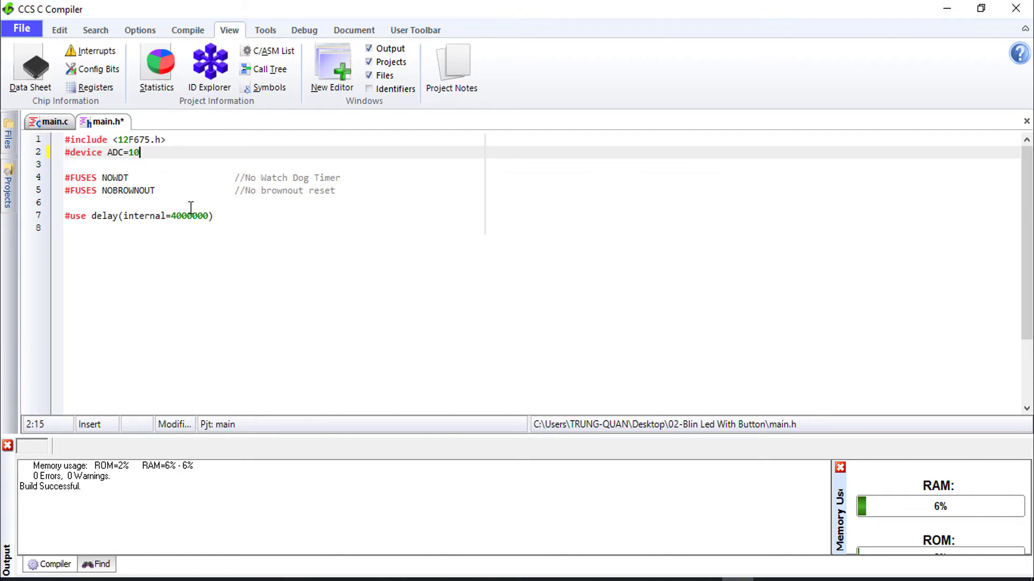
mouse_move(8, 135)
click(279, 203)
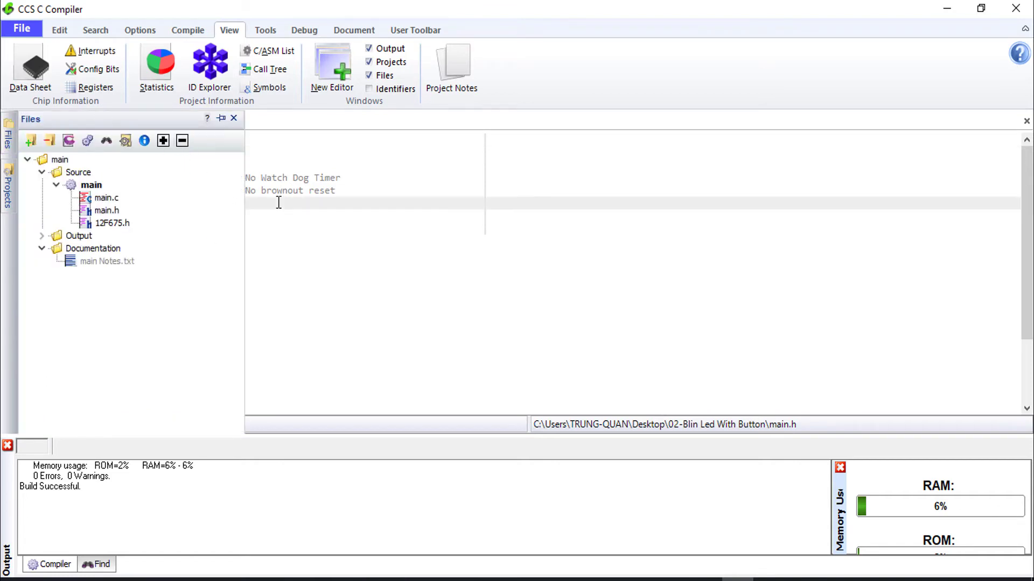
click(388, 267)
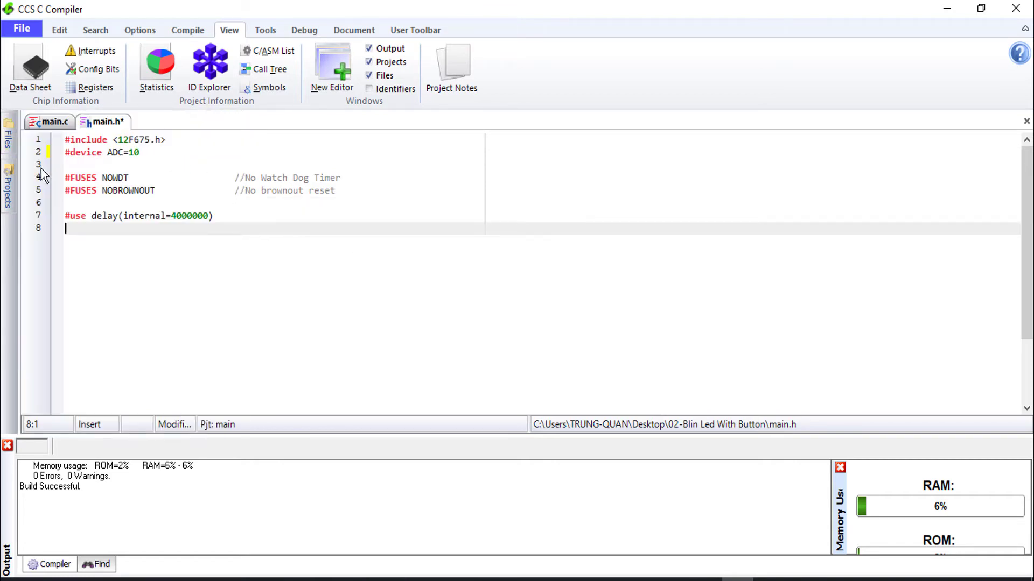
Step: In main.c, replace the TODO comment inside the while loop with an if(input(PIN_A5)==0) block
click(47, 125)
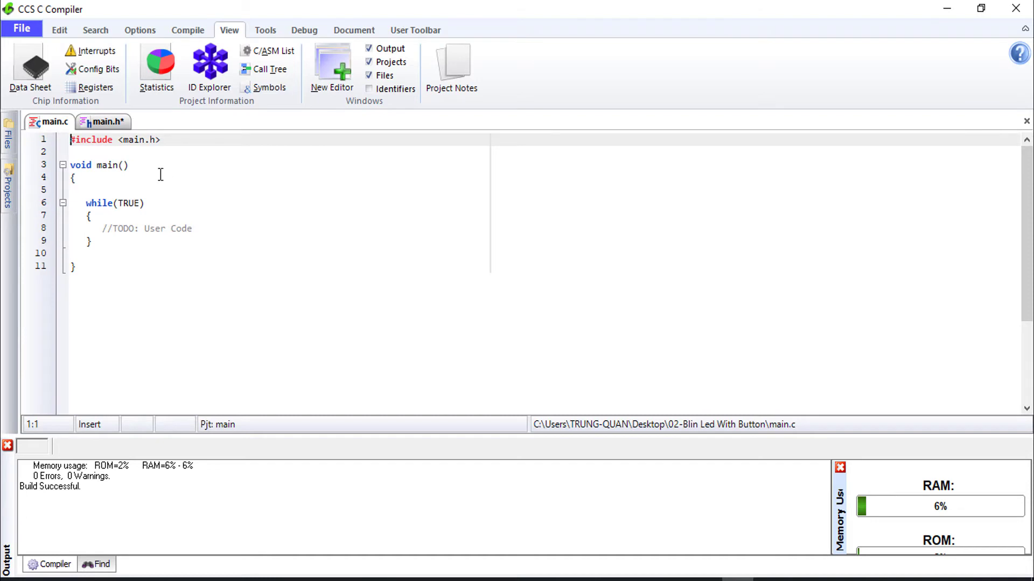
drag(102, 228, 211, 228)
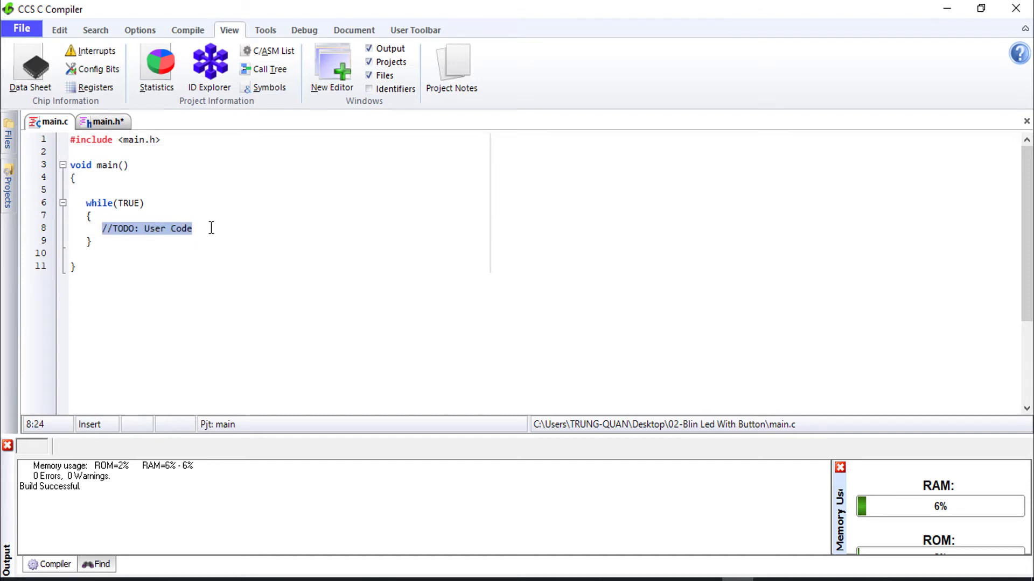
text(if)
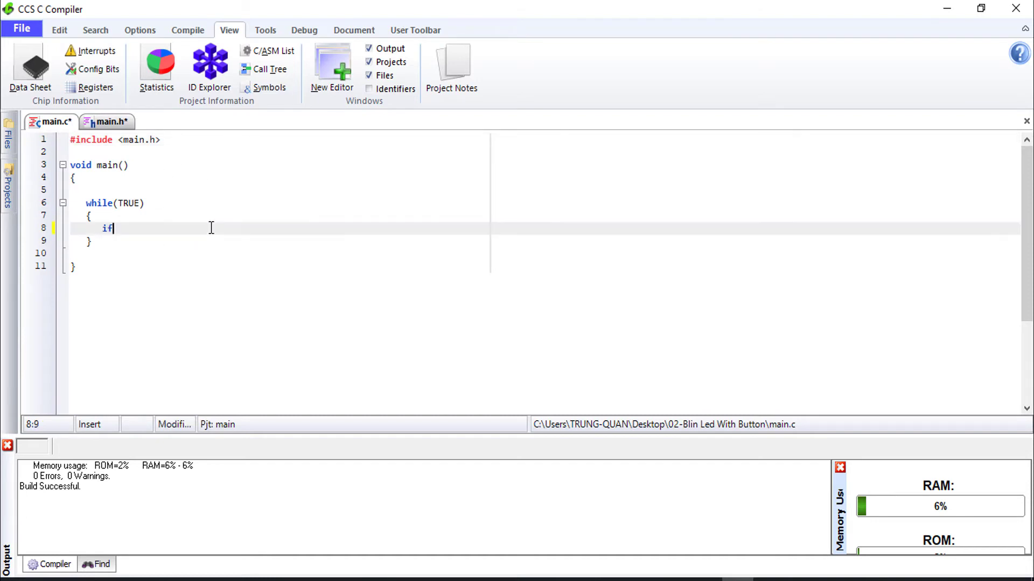
text(()
text(init)
key(BackSpace)
key(BackSpace)
text(put(PIN_A)
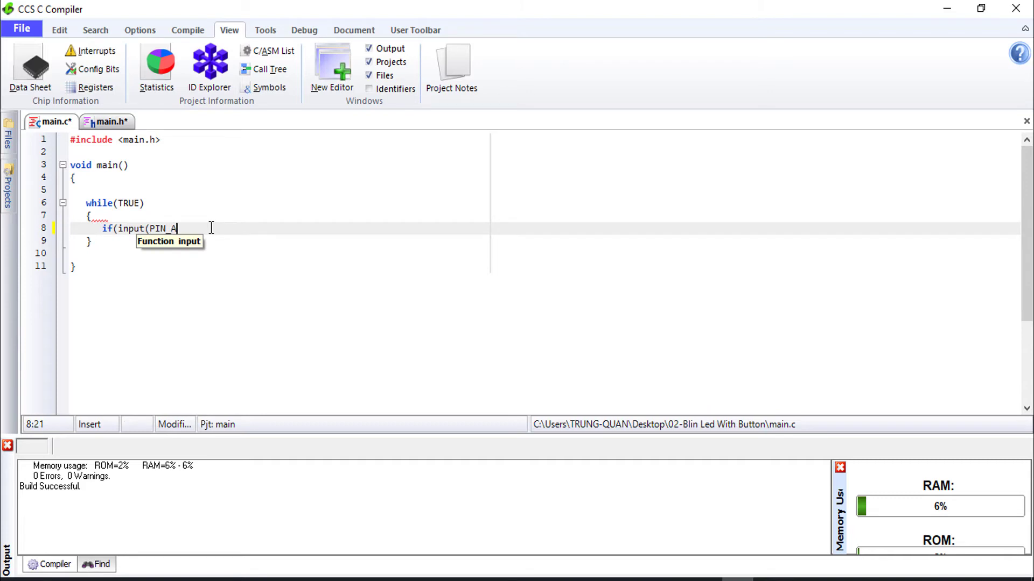
text(5)==0))
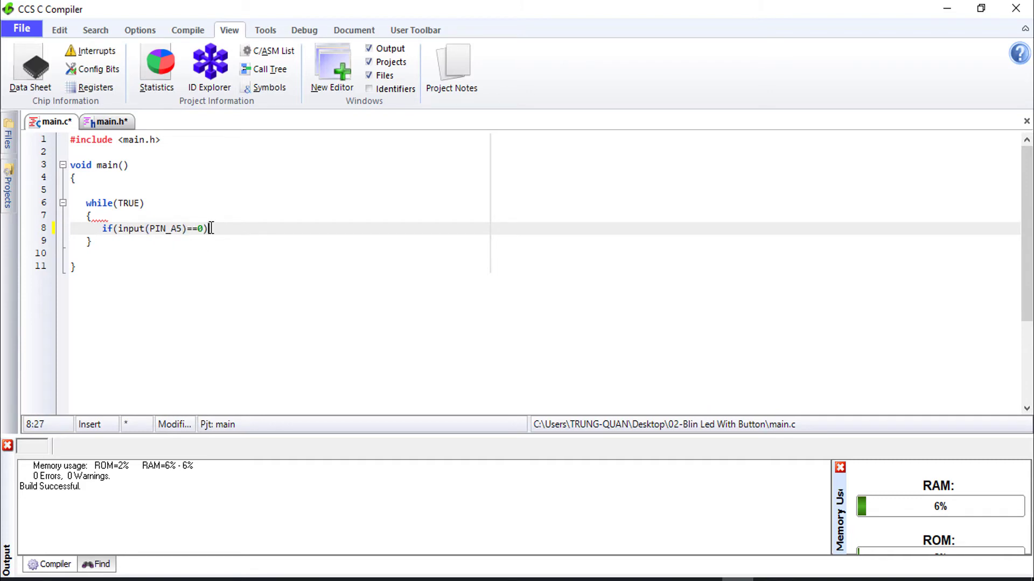
key(Return)
text({)
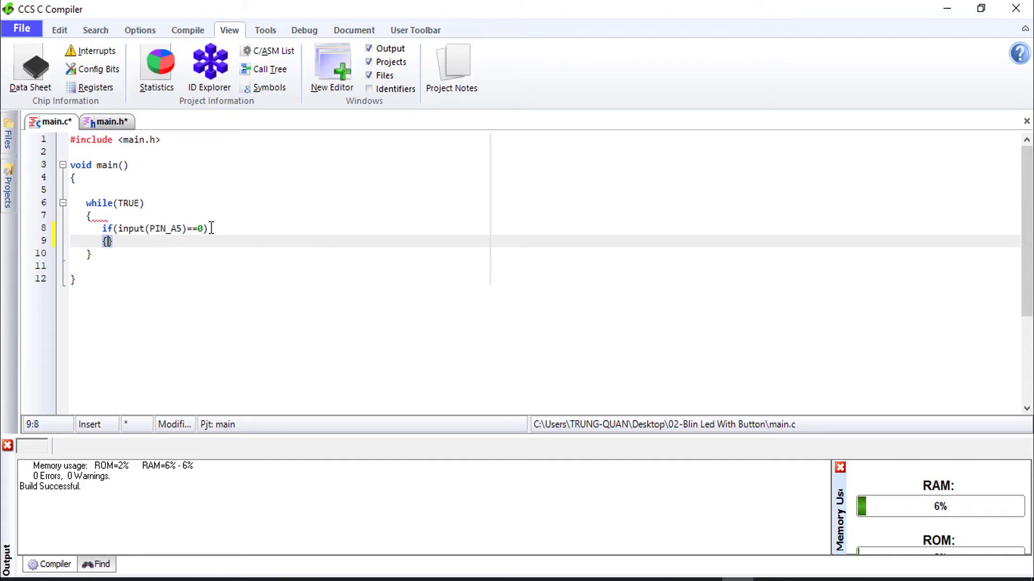
Step: Inside the if block, add the lines while(input(PIN_A5)==0); and output_toggle(PIN_A0);
key(Return)
text(while)
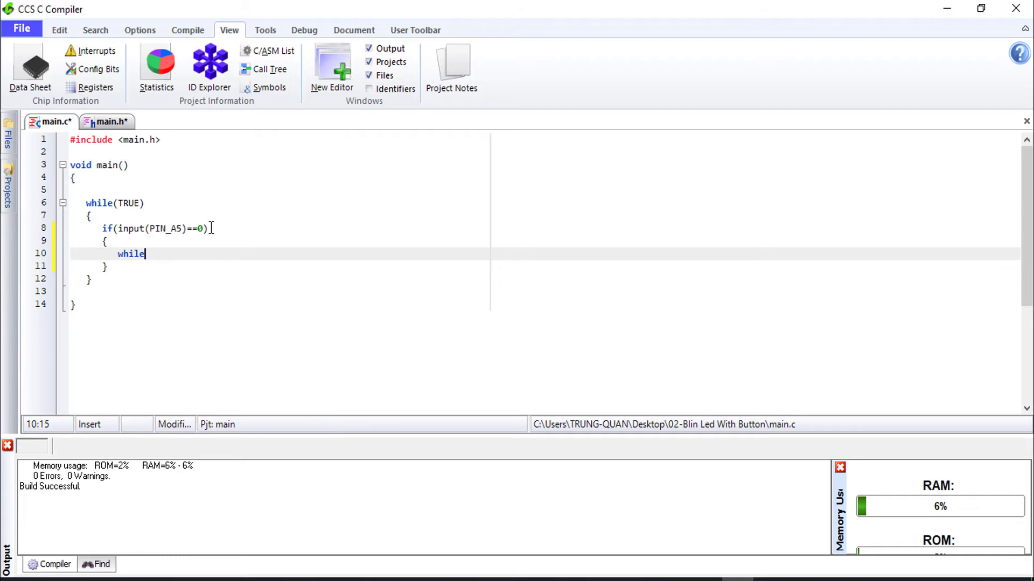
text((input(PIN_S)
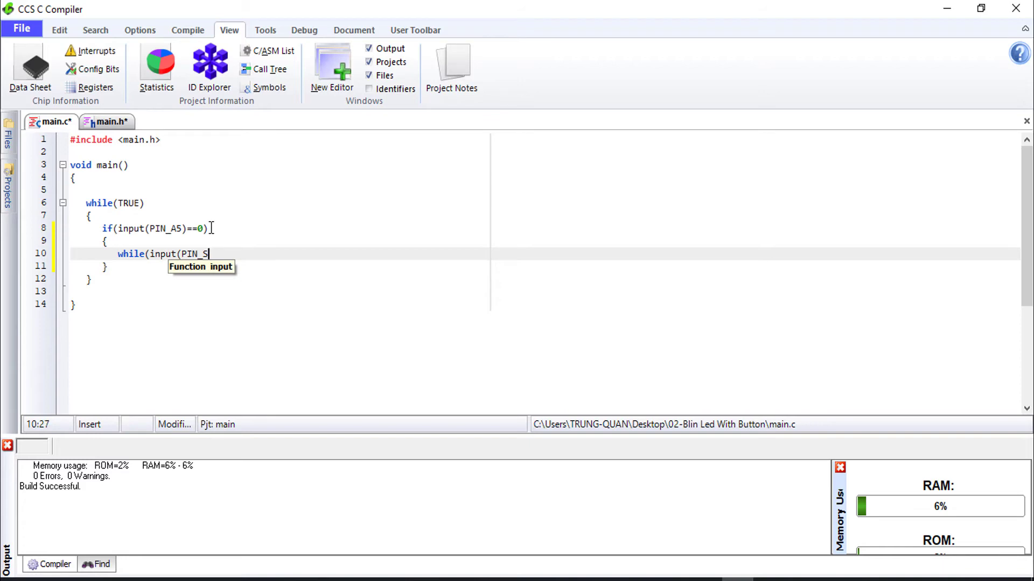
key(BackSpace)
text(A)
text(5)==)
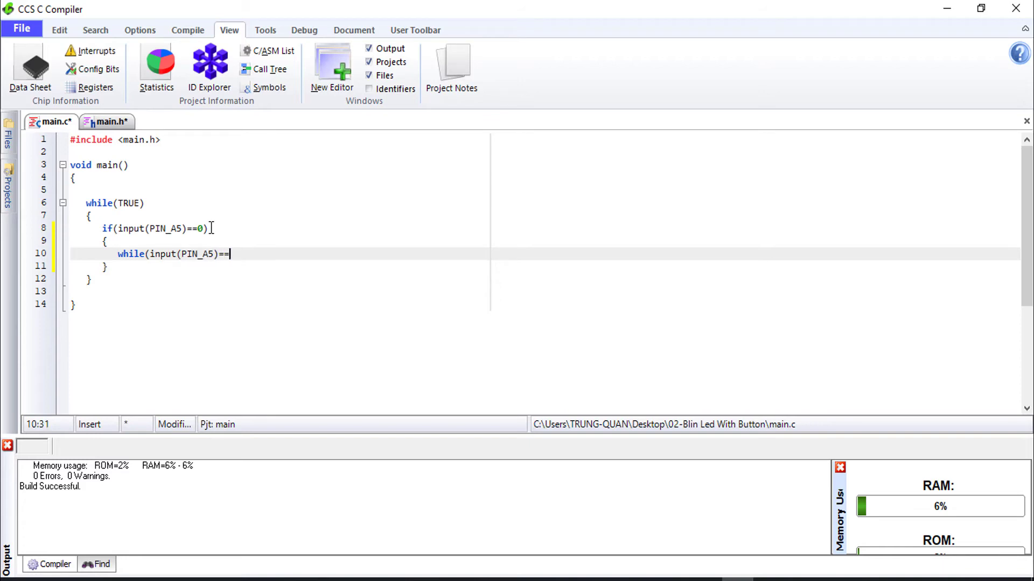
text(0);)
key(Return)
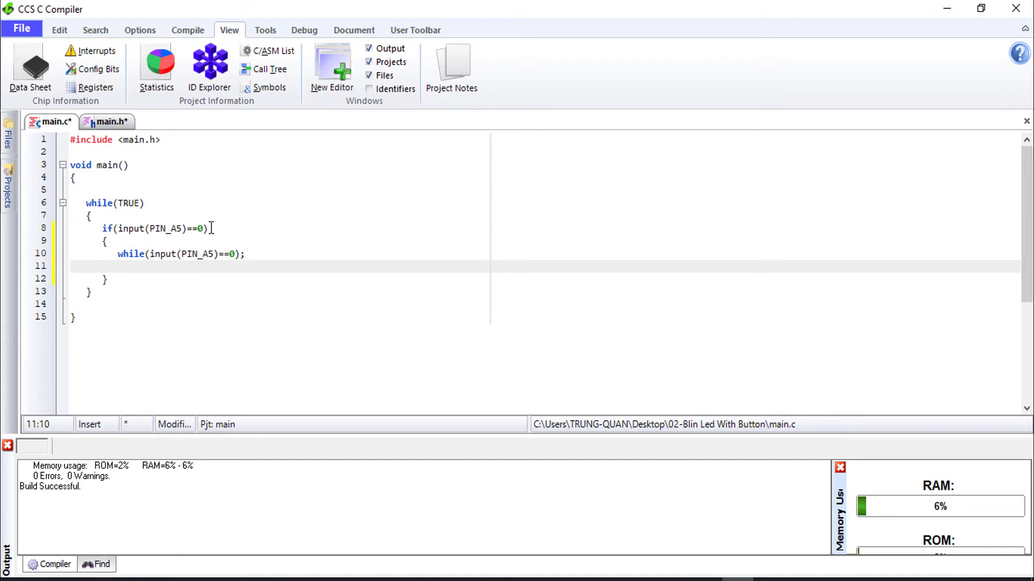
text(output_toggle(P)
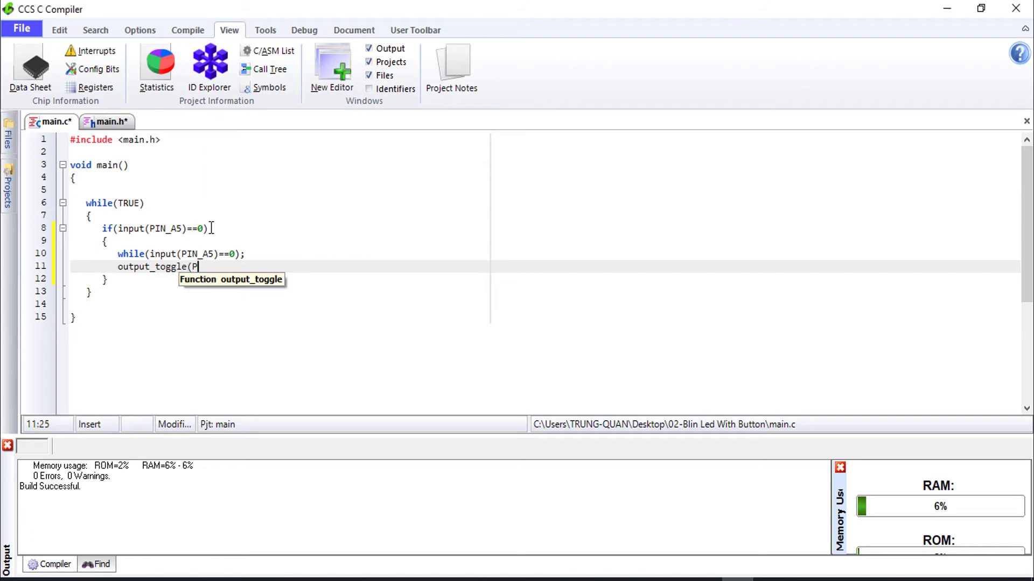
text(IN_A0);)
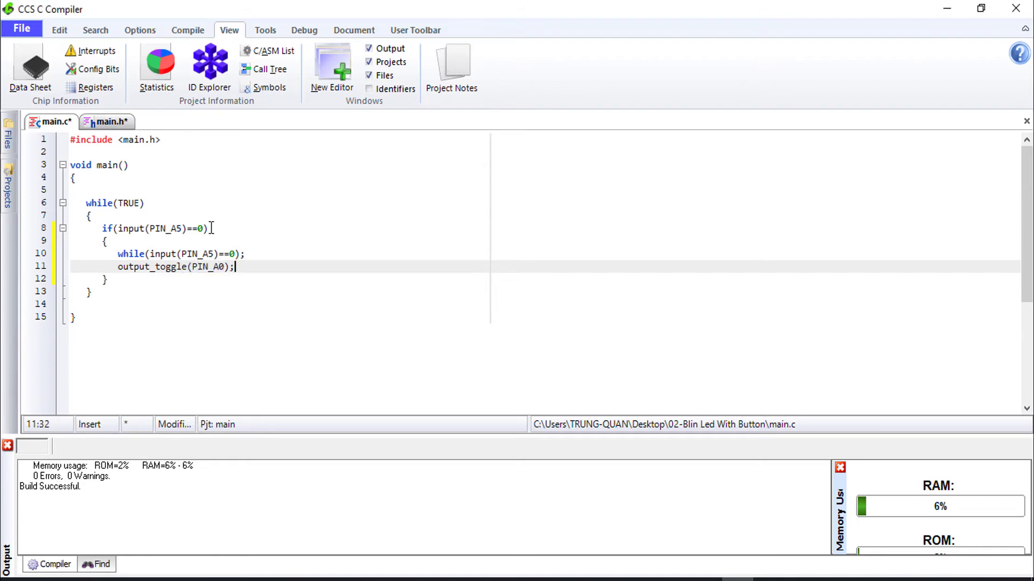
Step: Switch to the Proteus schematic and operate the push button below R3 to examine the GP5 input circuit
click(209, 229)
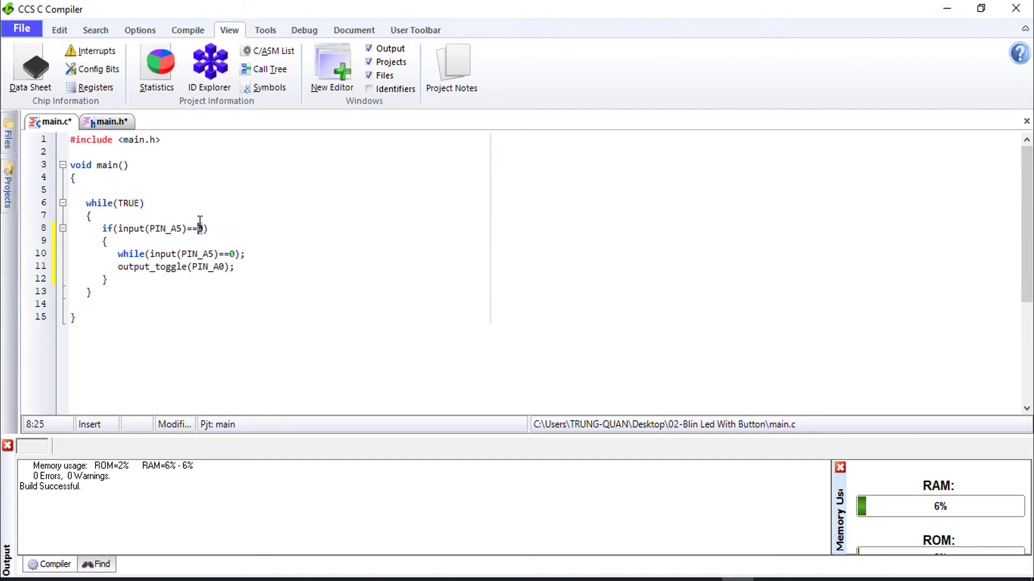
click(304, 575)
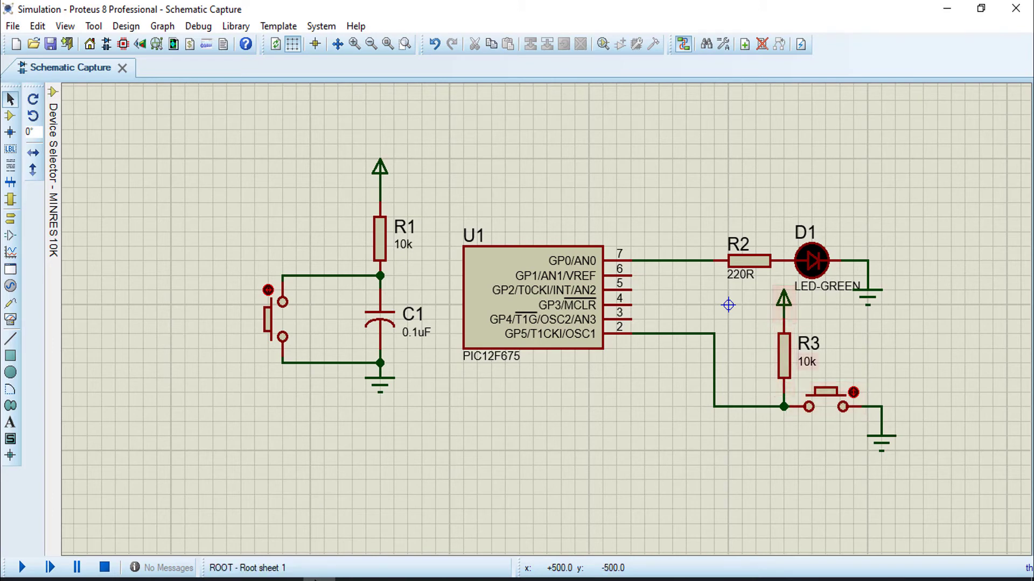
click(853, 392)
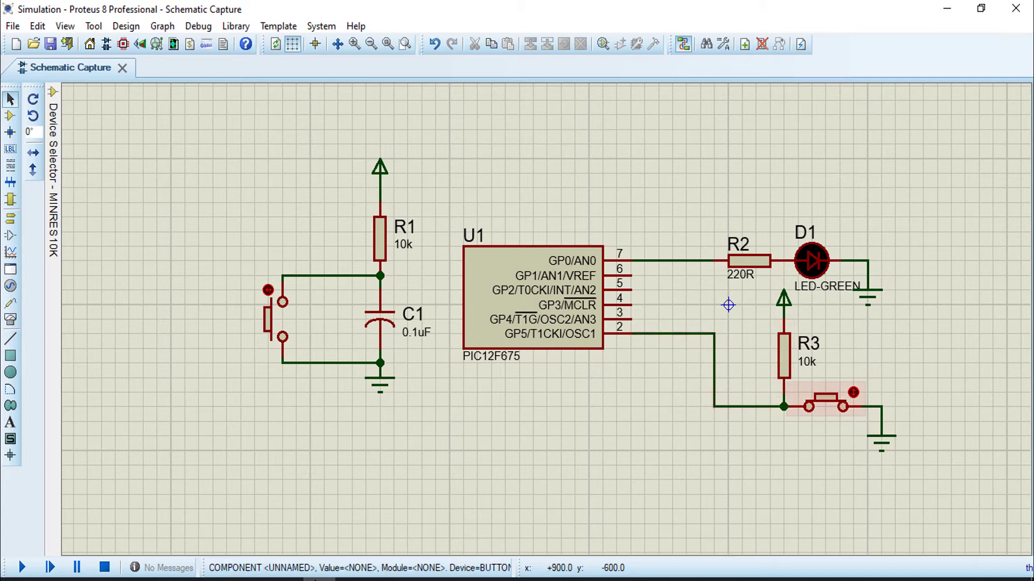
Step: Switch back to CCS C Compiler and rebuild the project
click(738, 579)
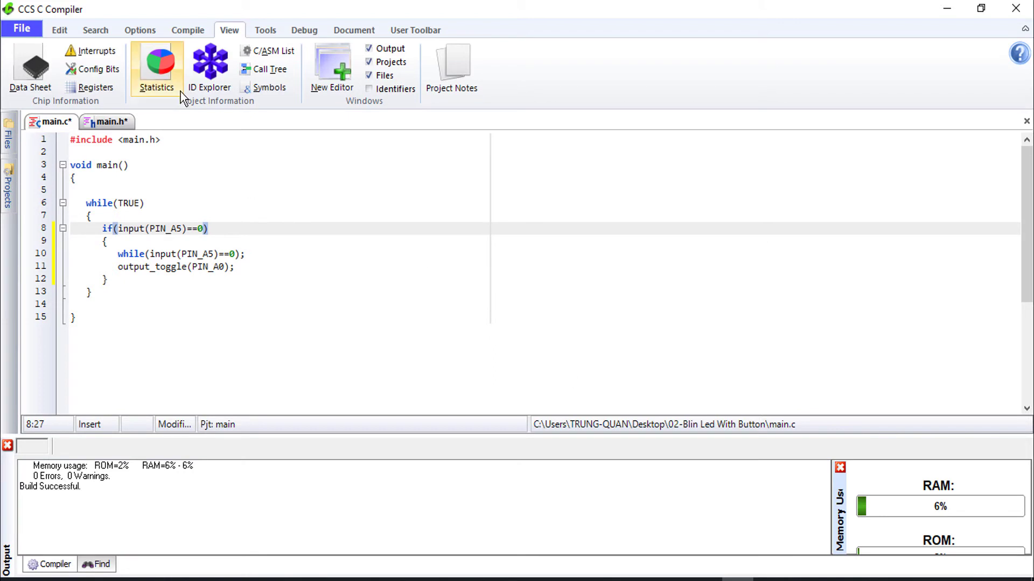
click(169, 33)
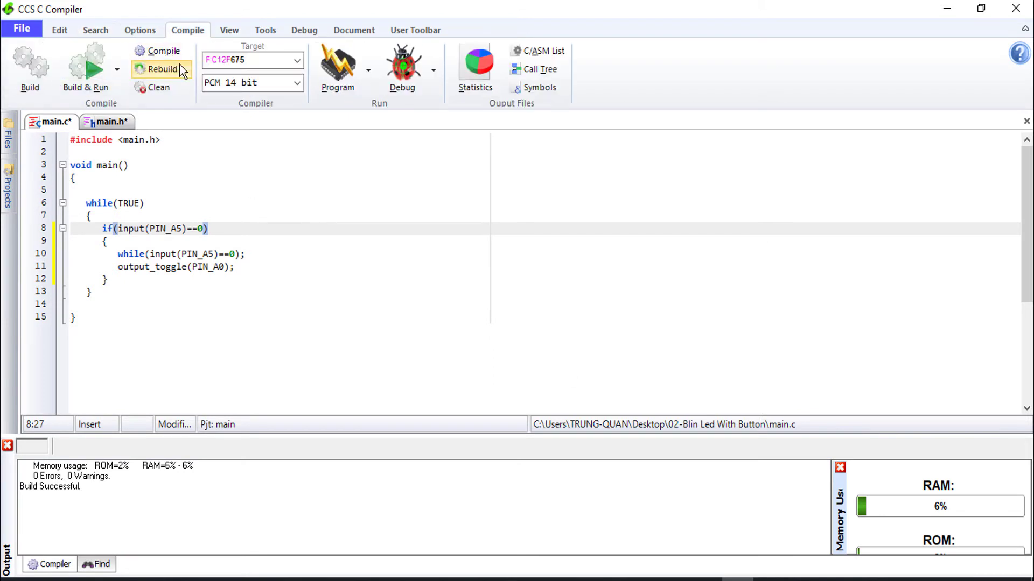
click(168, 69)
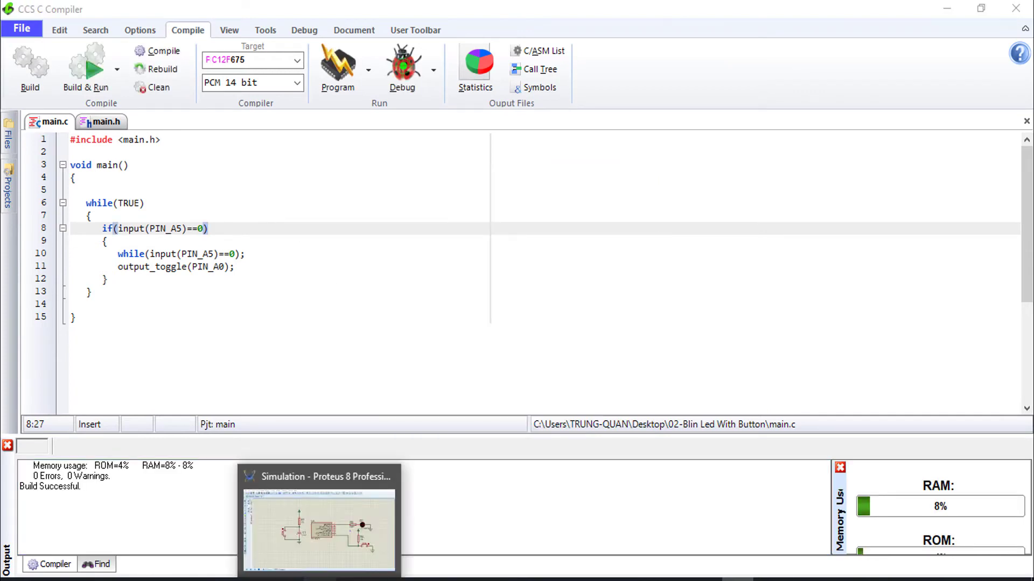
Step: Switch to Proteus and assign the main Intel HEX file from 02-Blin Led With Button as U1's program file
click(319, 579)
double_click(505, 291)
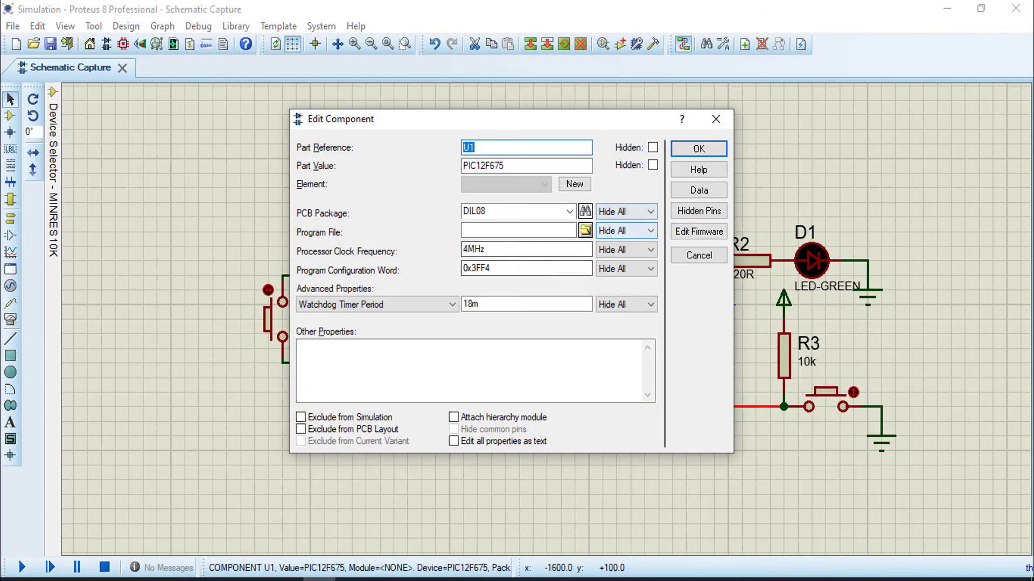
click(585, 230)
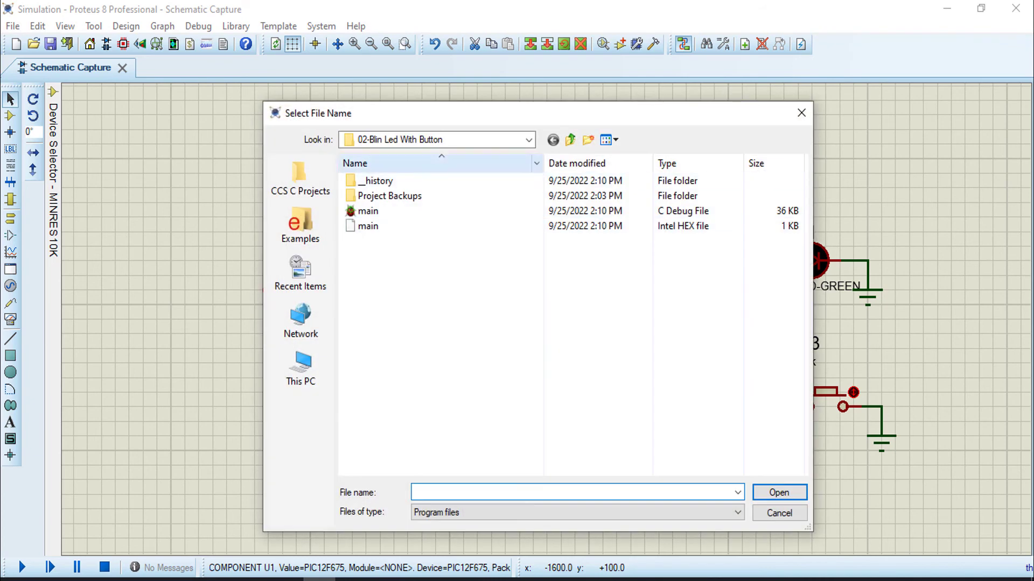
click(368, 225)
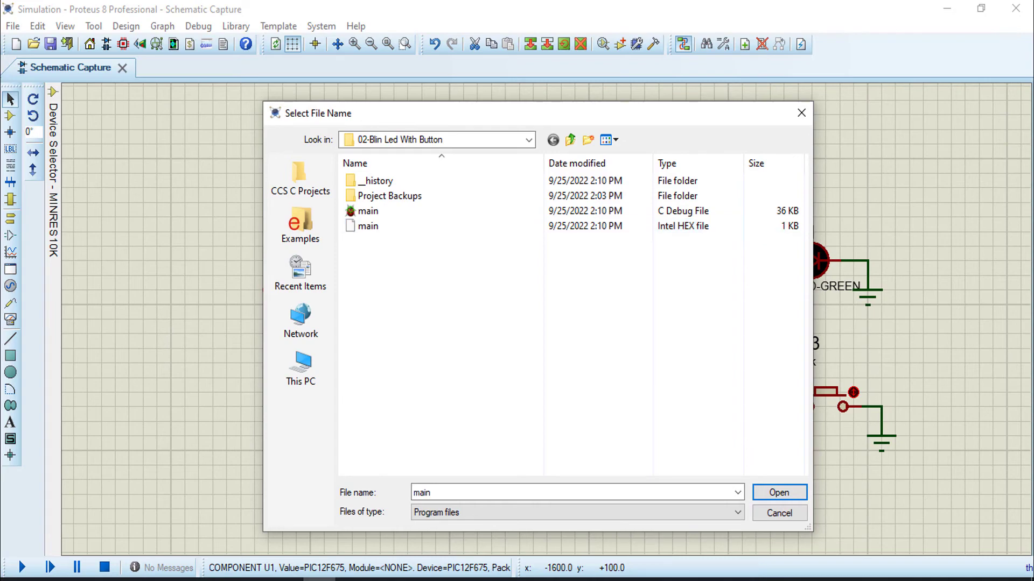
double_click(368, 226)
click(699, 149)
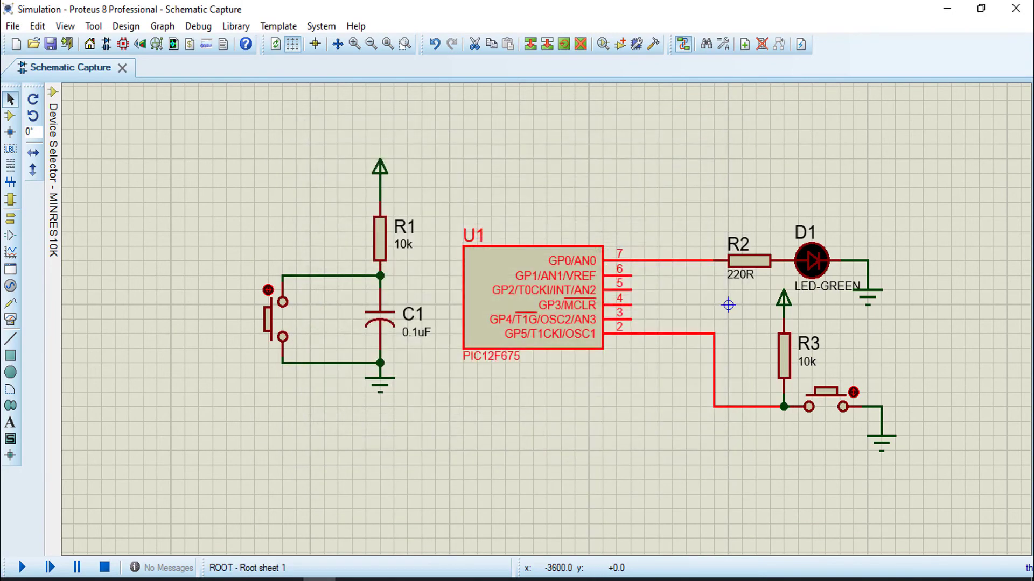
Step: Run the simulation with the push button below R3 held closed, and check it against the PIN_A5 conditions in main.c
click(21, 567)
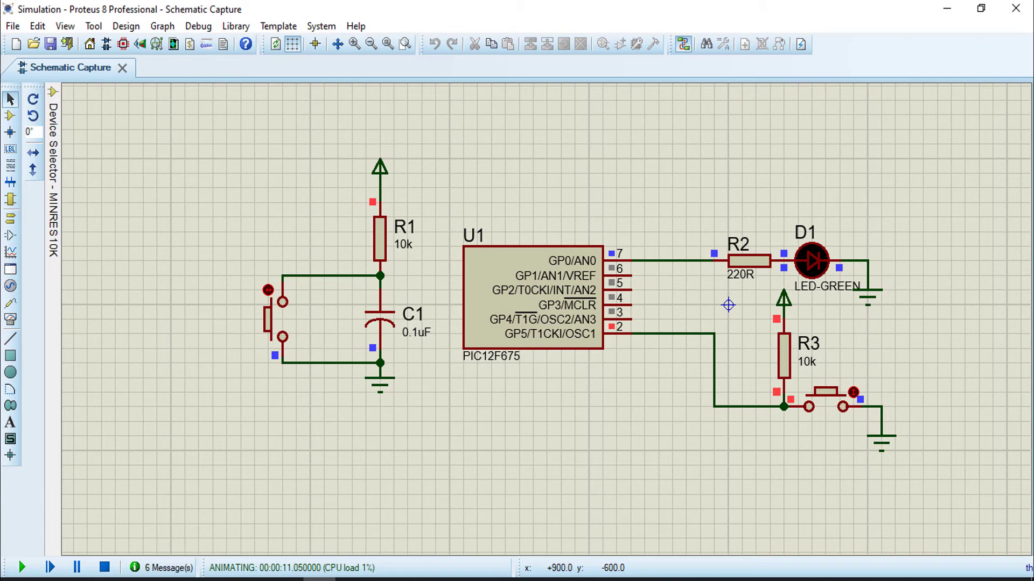
click(853, 392)
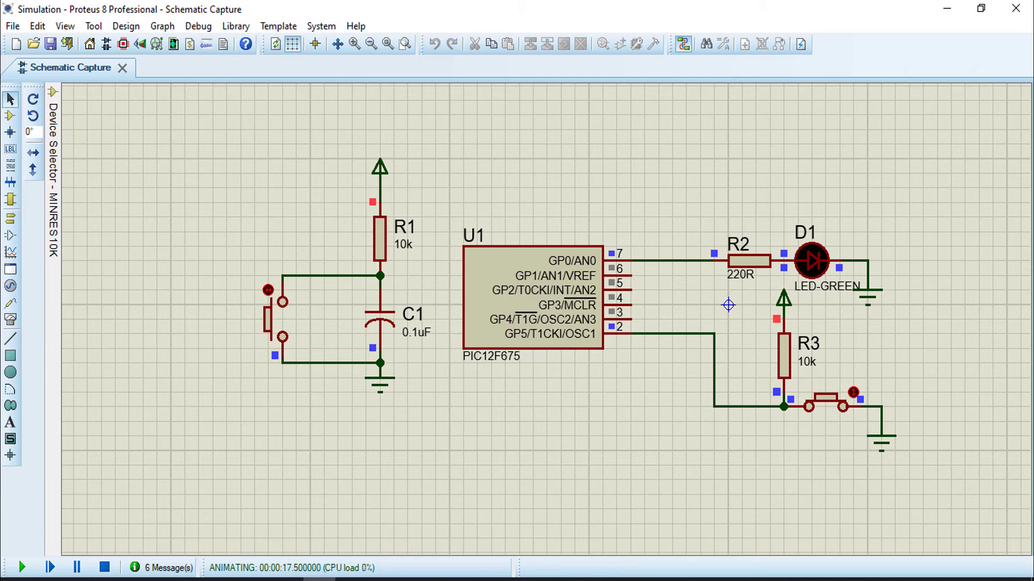
click(737, 579)
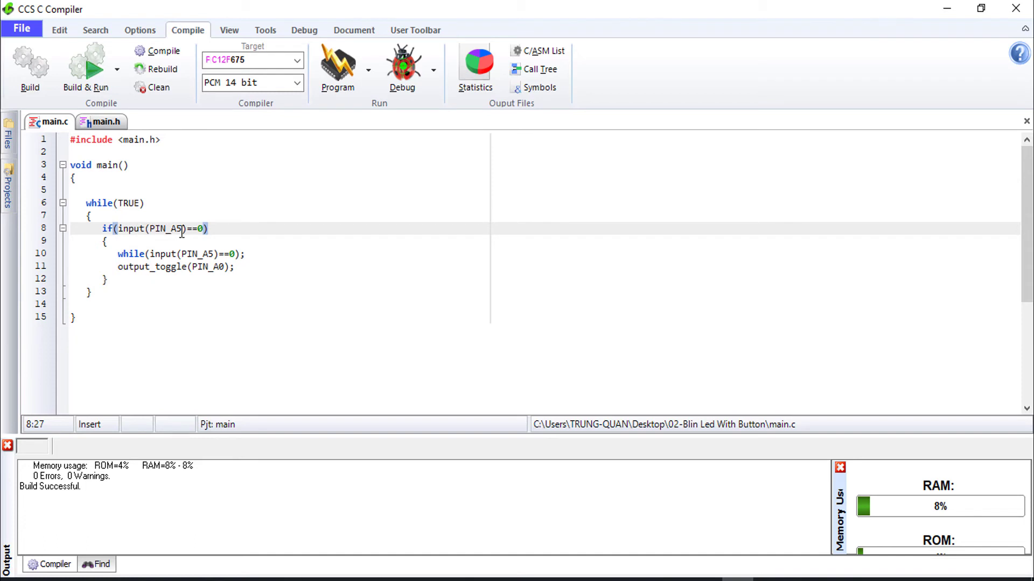
click(943, 11)
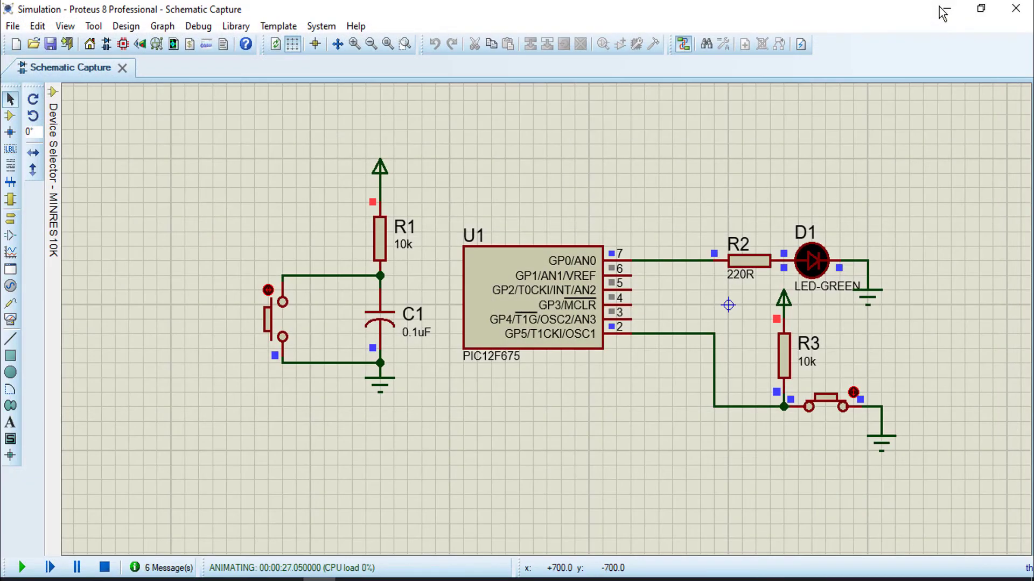